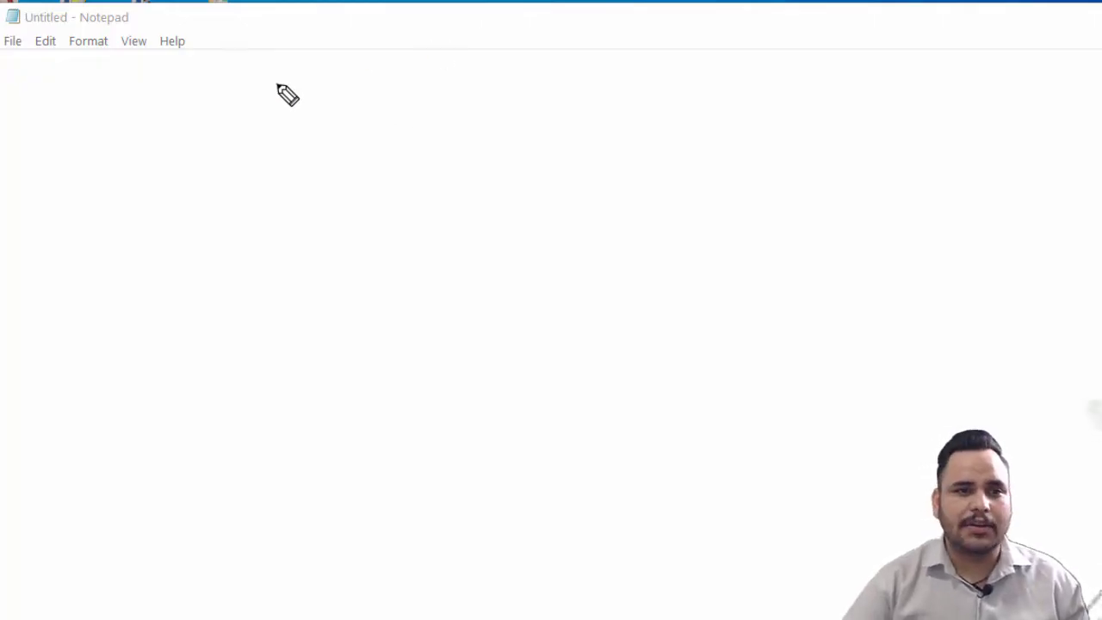
Step: Handwrite the labels CDP and LLDP in pink ink over Notepad
mouse_move(277, 83)
left_mouse_down()
mouse_move(276, 118)
mouse_move(333, 116)
mouse_move(302, 119)
left_mouse_up()
mouse_move(335, 97)
left_mouse_down()
mouse_move(336, 107)
mouse_move(336, 97)
left_mouse_up()
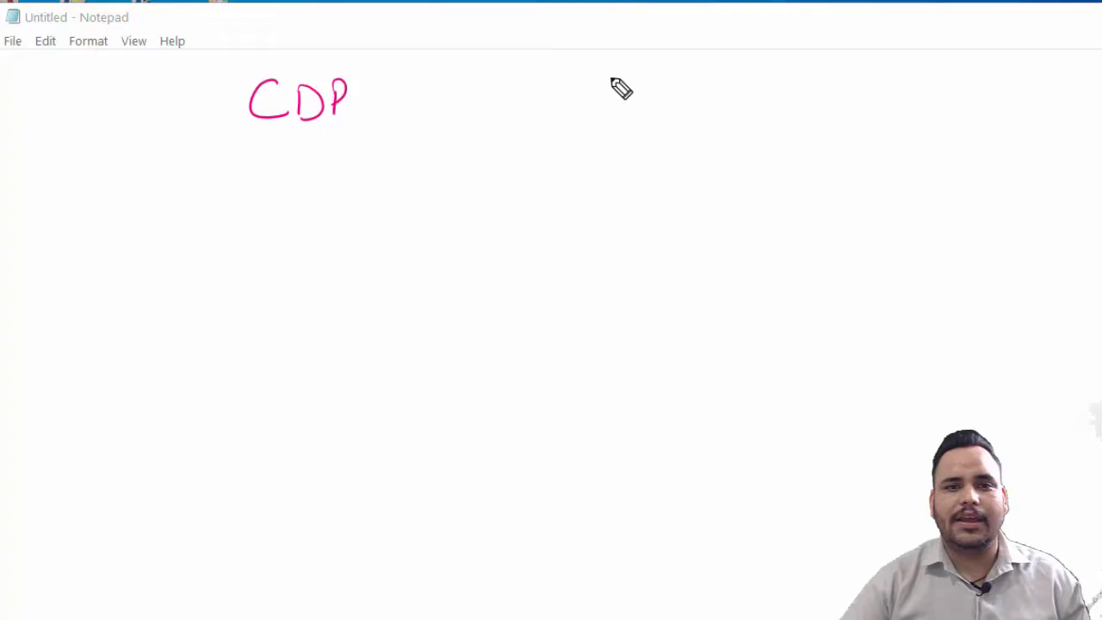
mouse_move(654, 78)
left_mouse_down()
mouse_move(642, 114)
mouse_move(674, 112)
left_mouse_up()
mouse_move(687, 80)
left_mouse_down()
mouse_move(682, 110)
mouse_move(711, 114)
left_mouse_up()
mouse_move(715, 81)
left_mouse_down()
mouse_move(715, 112)
mouse_move(739, 112)
left_mouse_up()
Step: Underline CDP and draw circles around both CDP and LLDP
left_click_drag(744, 75, 744, 93)
mouse_move(260, 142)
left_mouse_down()
mouse_move(334, 132)
mouse_move(334, 142)
left_mouse_up()
left_click_drag(347, 71, 370, 95)
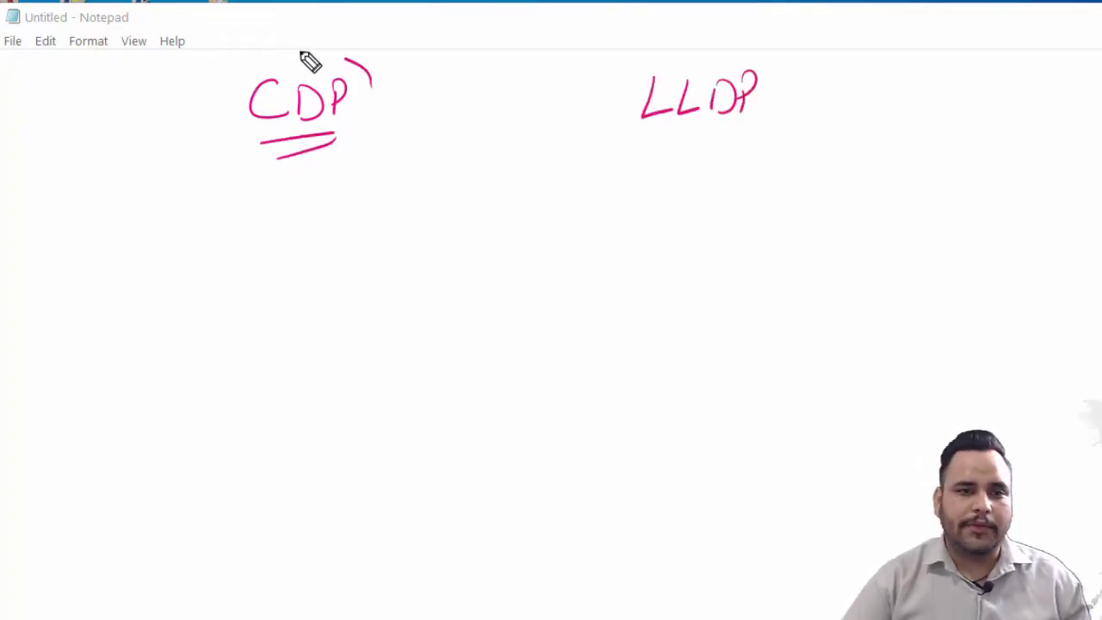
mouse_move(307, 60)
left_mouse_down()
mouse_move(381, 135)
mouse_move(370, 78)
left_mouse_up()
mouse_move(633, 65)
left_mouse_down()
mouse_move(763, 81)
mouse_move(663, 62)
left_mouse_up()
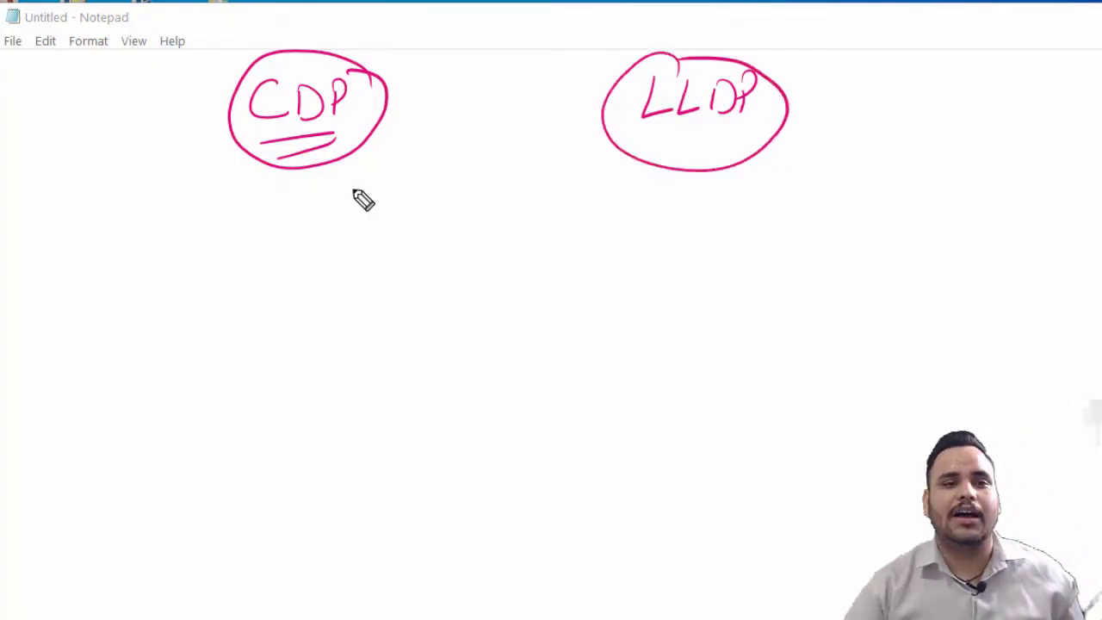
left_click_drag(276, 160, 335, 144)
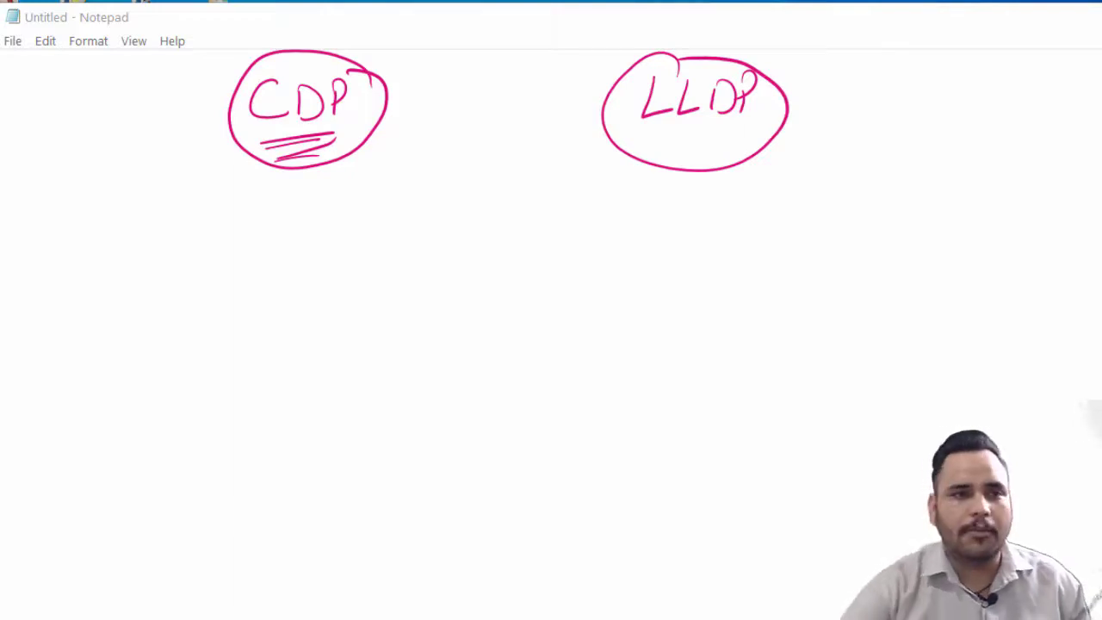
Step: Write 'Cisco Discovery Protocol' in large brackets under CDP, then underline CDP again
mouse_move(157, 205)
left_mouse_down()
mouse_move(160, 239)
mouse_move(174, 239)
left_mouse_up()
mouse_move(195, 213)
left_mouse_down()
mouse_move(184, 238)
mouse_move(232, 222)
mouse_move(349, 238)
mouse_move(413, 217)
mouse_move(423, 256)
left_mouse_up()
mouse_move(217, 278)
left_mouse_down()
mouse_move(207, 292)
mouse_move(283, 313)
mouse_move(359, 283)
left_mouse_up()
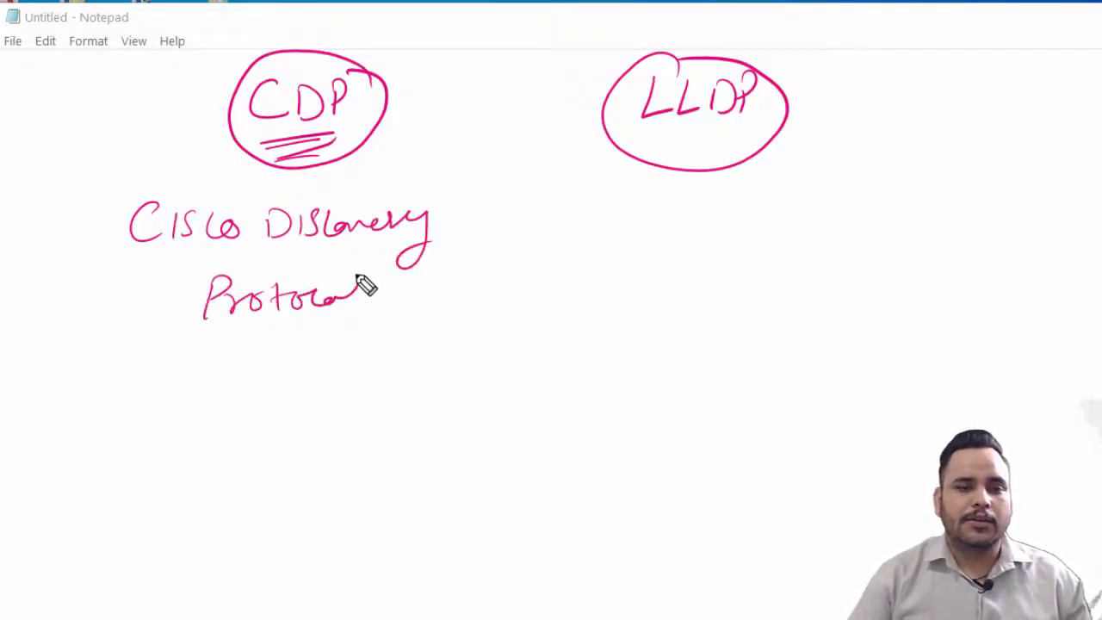
left_click_drag(431, 170, 388, 311)
left_click_drag(142, 173, 156, 337)
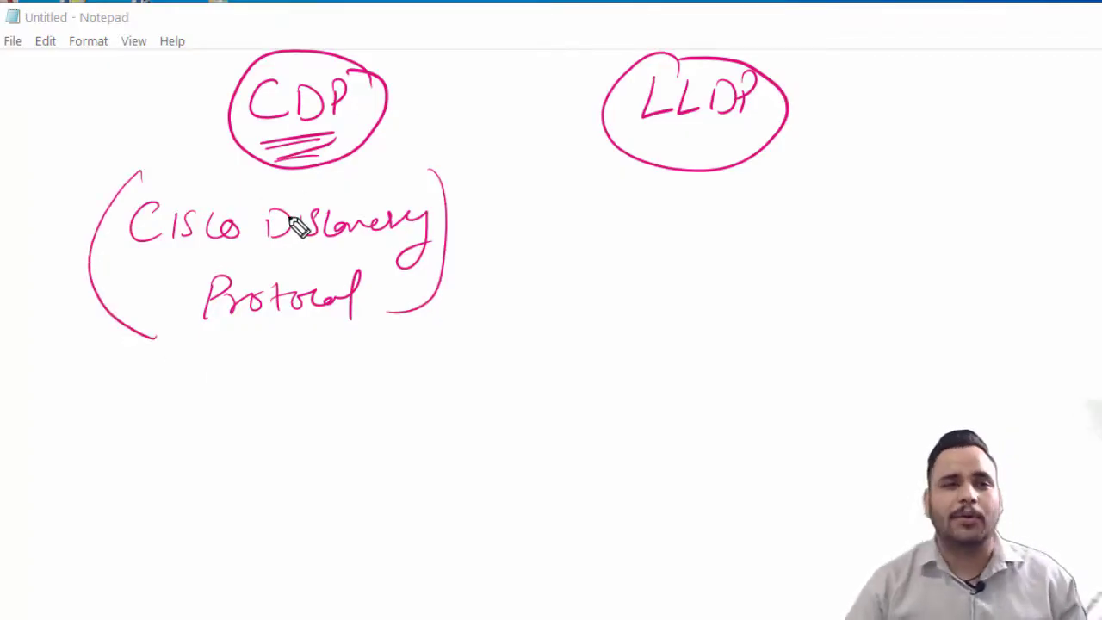
left_click_drag(362, 135, 277, 161)
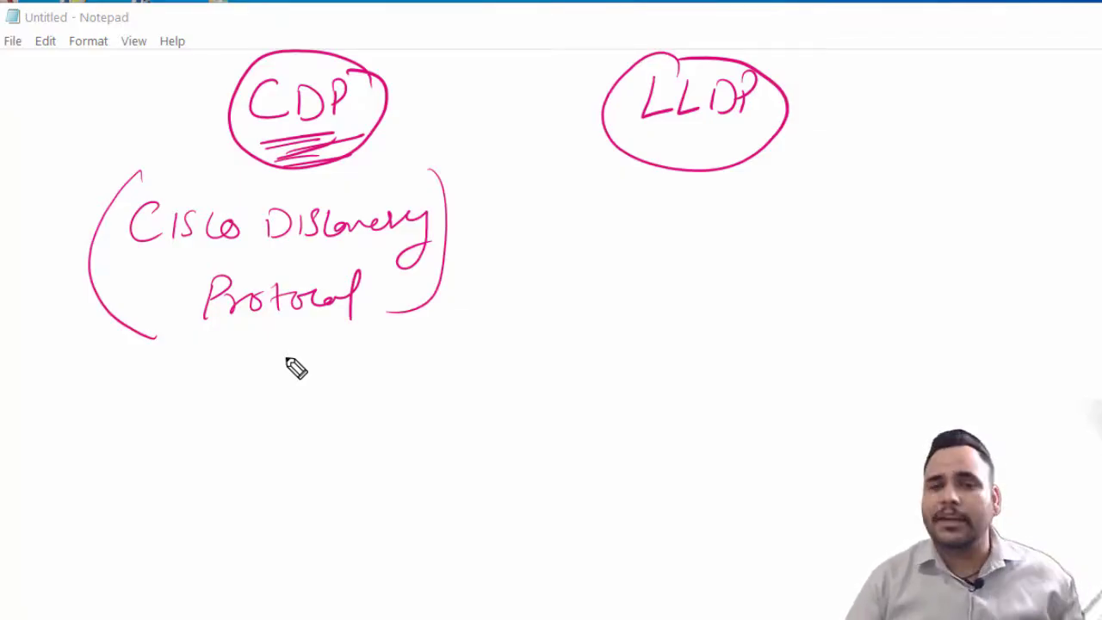
Step: Write Ver1 and Ver2 below the bracket, underlining and circling Ver1
left_click_drag(269, 178, 326, 175)
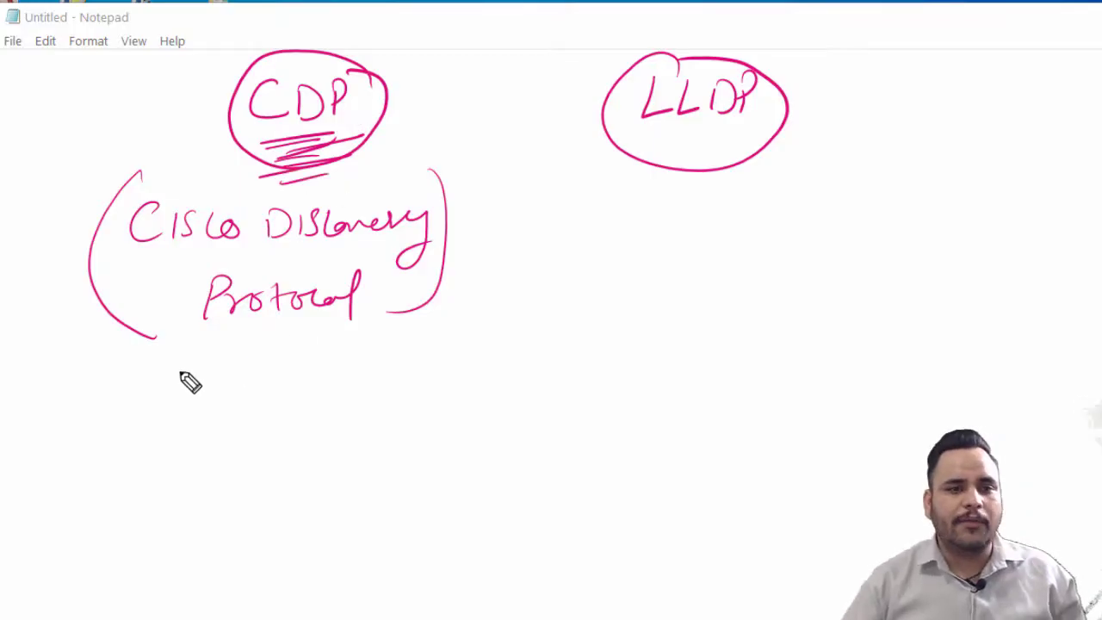
left_click_drag(152, 364, 244, 394)
left_click_drag(186, 432, 255, 411)
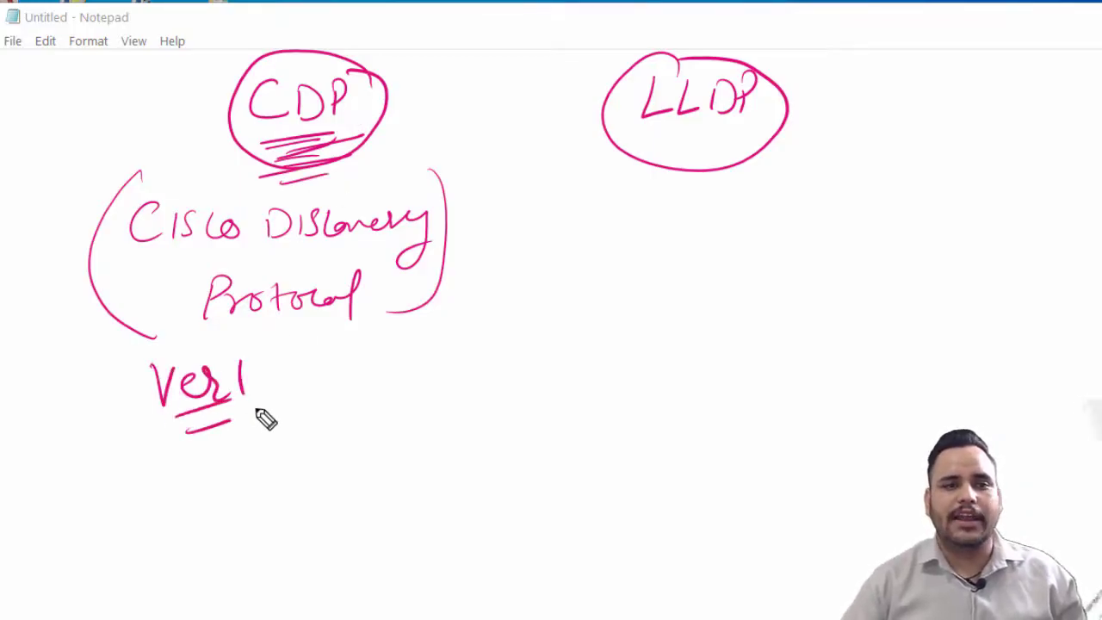
mouse_move(354, 347)
left_mouse_down()
mouse_move(392, 371)
mouse_move(464, 343)
left_mouse_up()
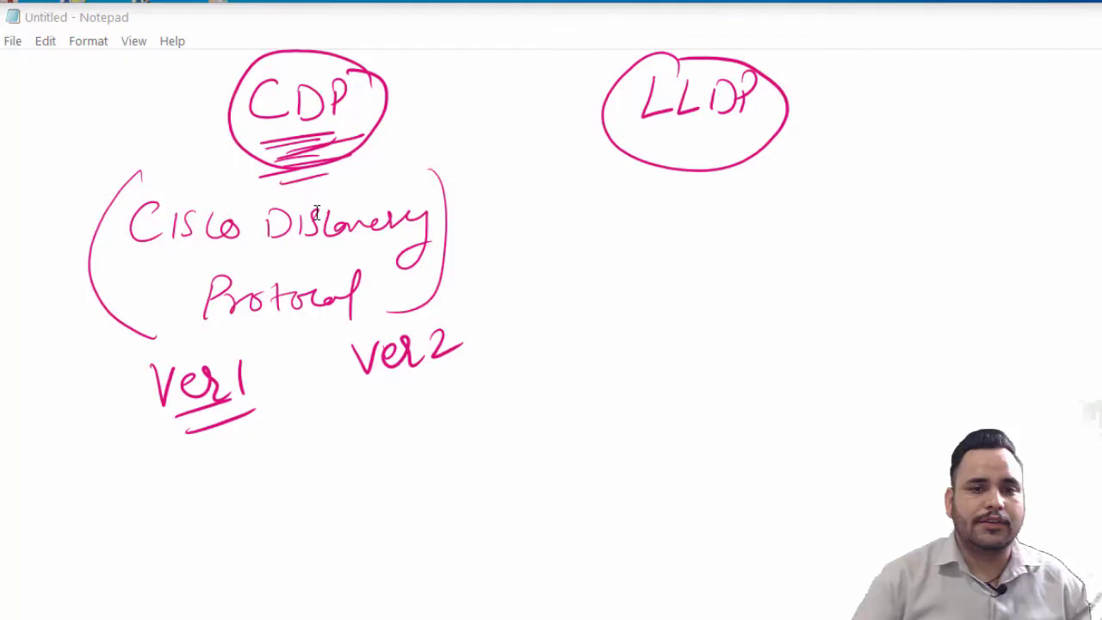
mouse_move(206, 321)
left_mouse_down()
mouse_move(184, 451)
mouse_move(183, 349)
left_mouse_up()
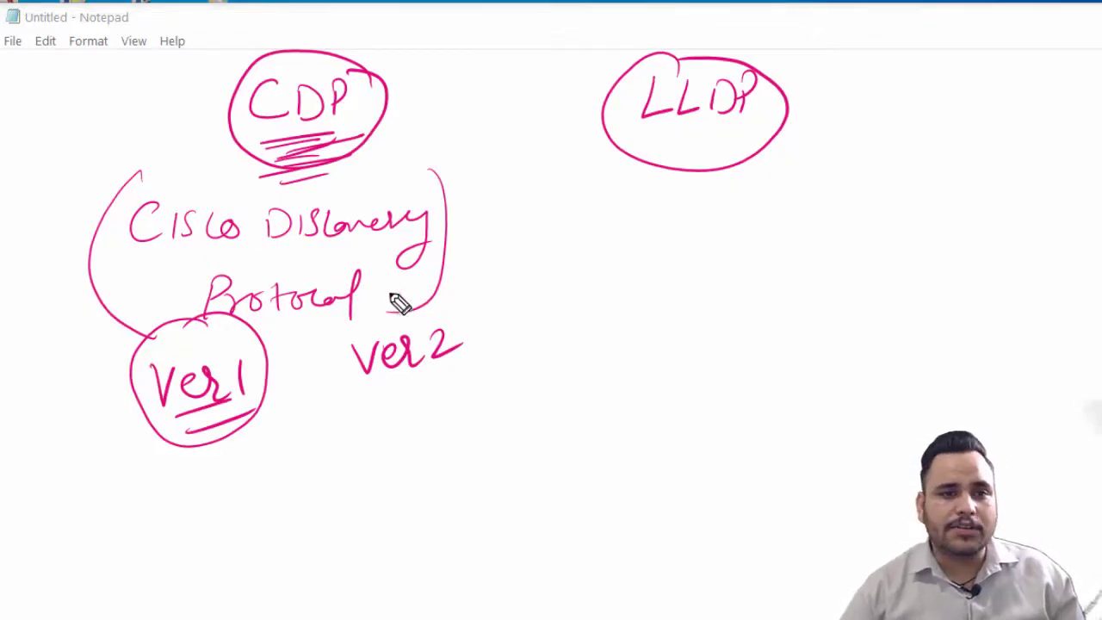
Step: Circle and double-underline Ver2, mark a dash beside Ver1, and start writing under LLDP
mouse_move(397, 292)
left_mouse_down()
mouse_move(328, 371)
mouse_move(499, 349)
mouse_move(377, 325)
left_mouse_up()
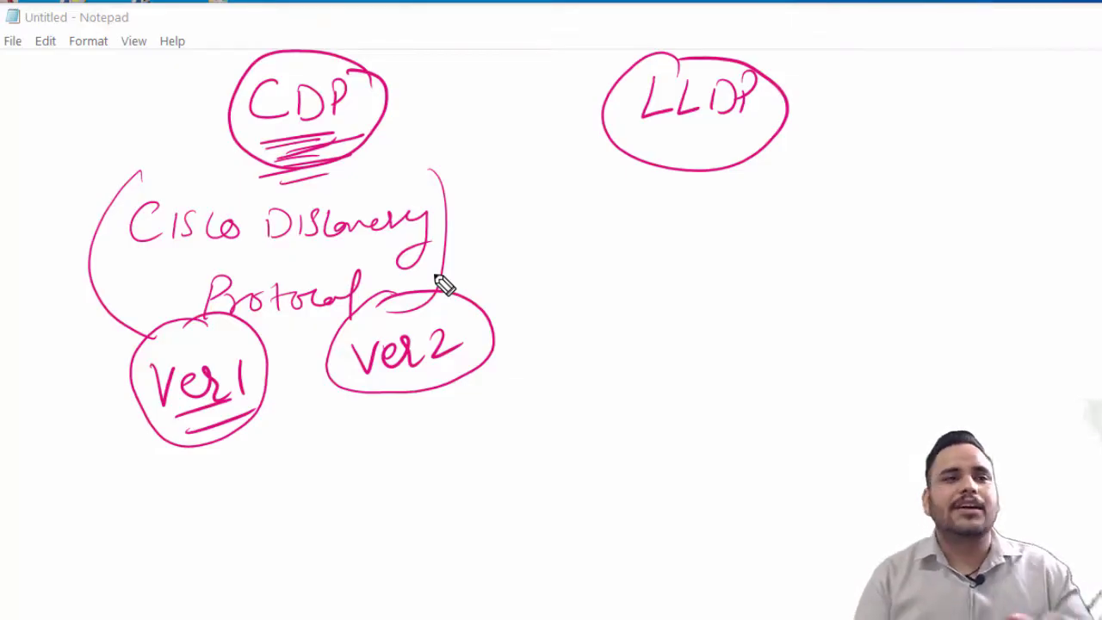
left_click_drag(439, 379, 353, 398)
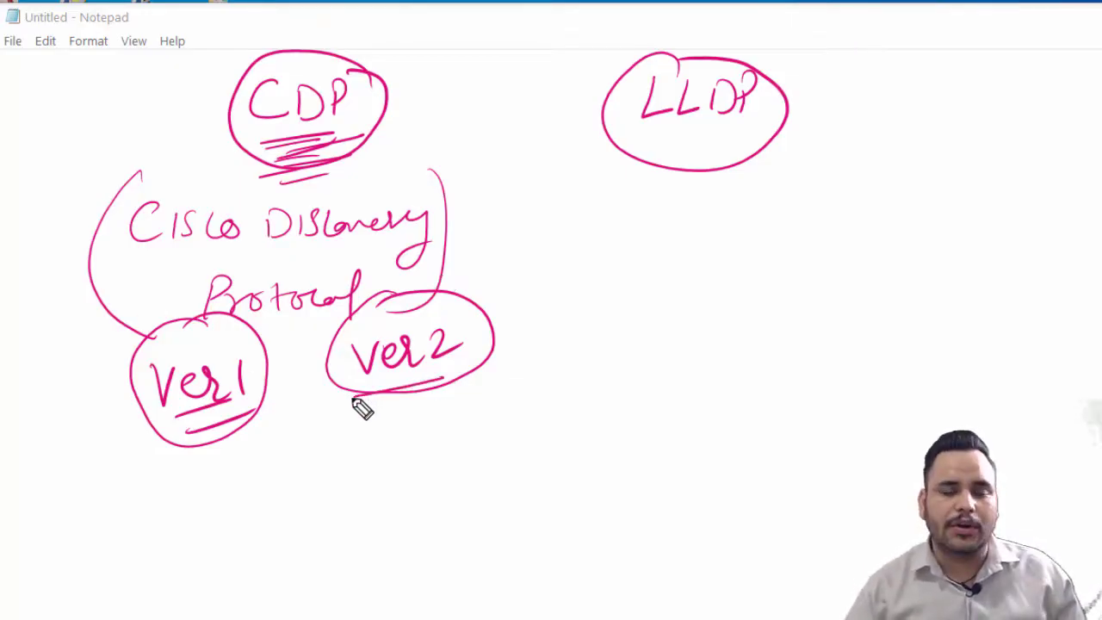
left_click_drag(435, 386, 379, 398)
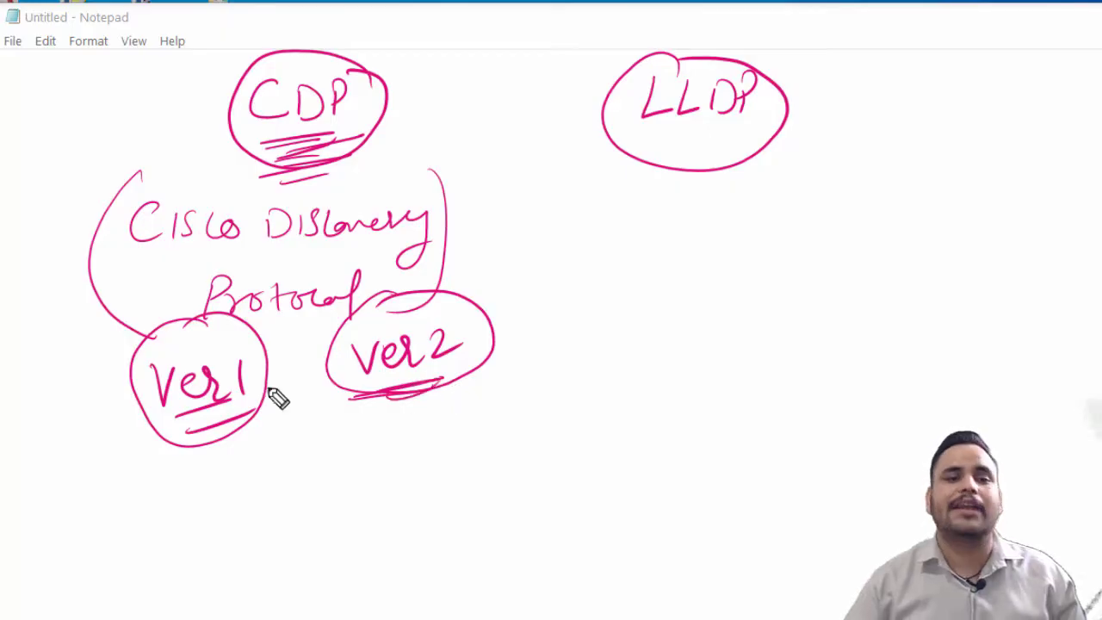
left_click_drag(265, 389, 289, 380)
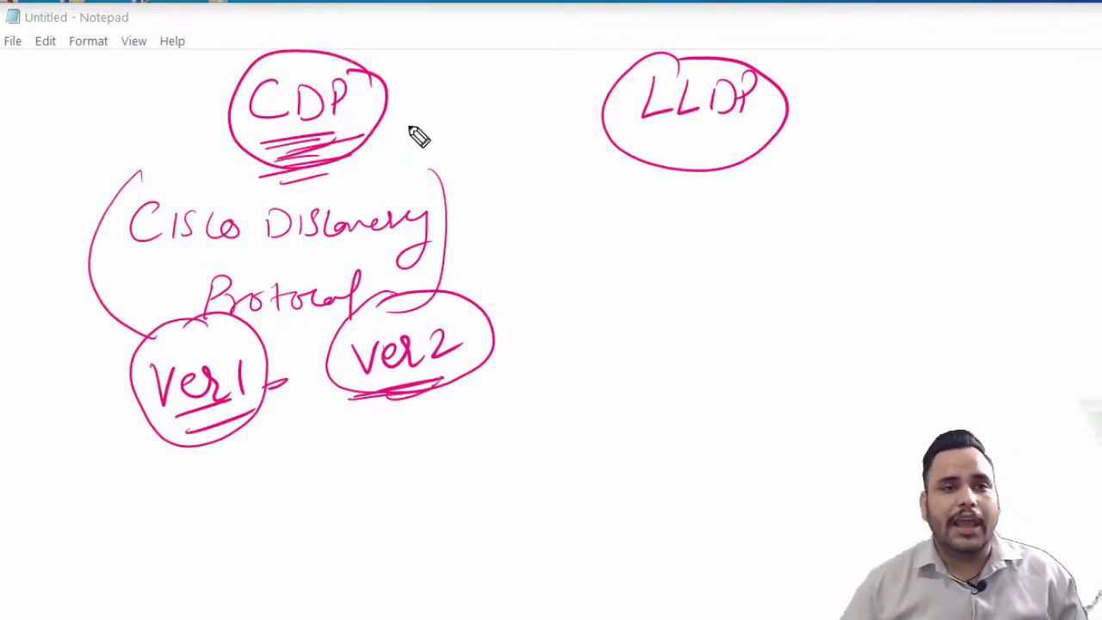
mouse_move(617, 178)
left_mouse_down()
mouse_move(617, 231)
mouse_move(675, 210)
mouse_move(722, 225)
mouse_move(799, 226)
mouse_move(809, 212)
mouse_move(861, 226)
mouse_move(898, 216)
mouse_move(841, 253)
left_mouse_up()
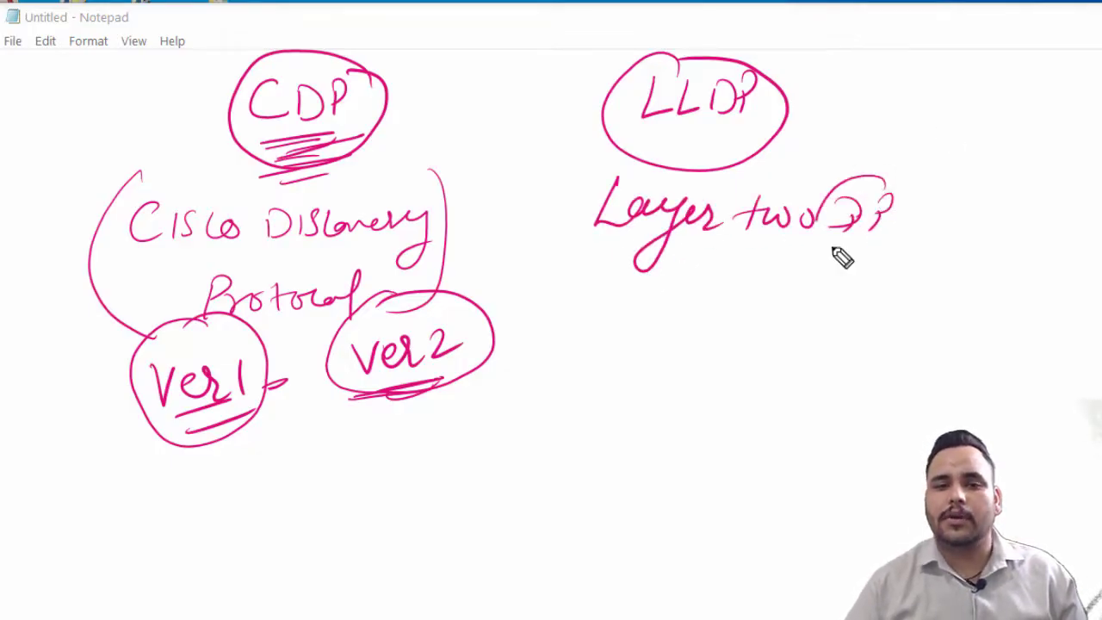
Step: Label LLDP 'Layer two', link LLDP and CDP with a double-headed arrow, and add connector lines
left_click_drag(861, 180, 861, 211)
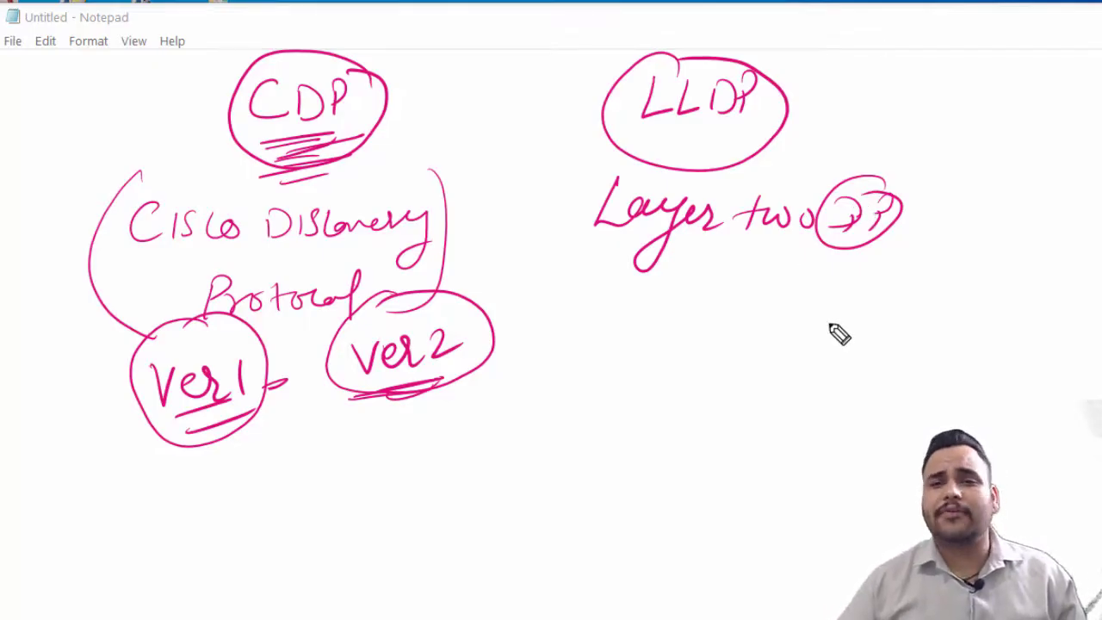
mouse_move(606, 131)
left_mouse_down()
mouse_move(422, 129)
mouse_move(454, 148)
left_mouse_up()
left_click_drag(575, 108, 594, 161)
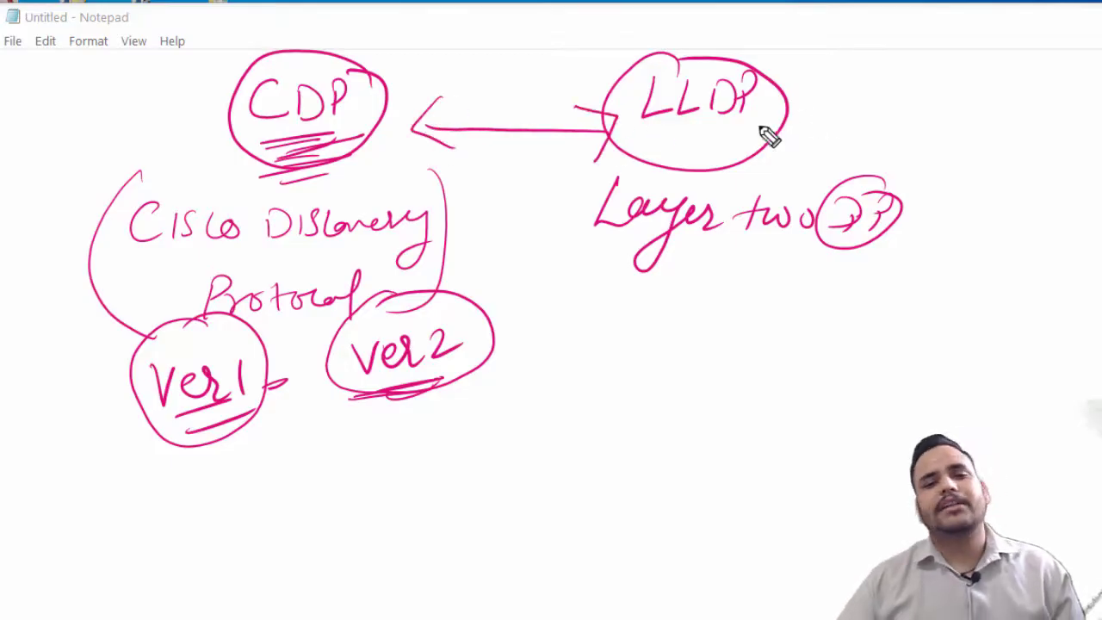
left_click_drag(792, 123, 889, 106)
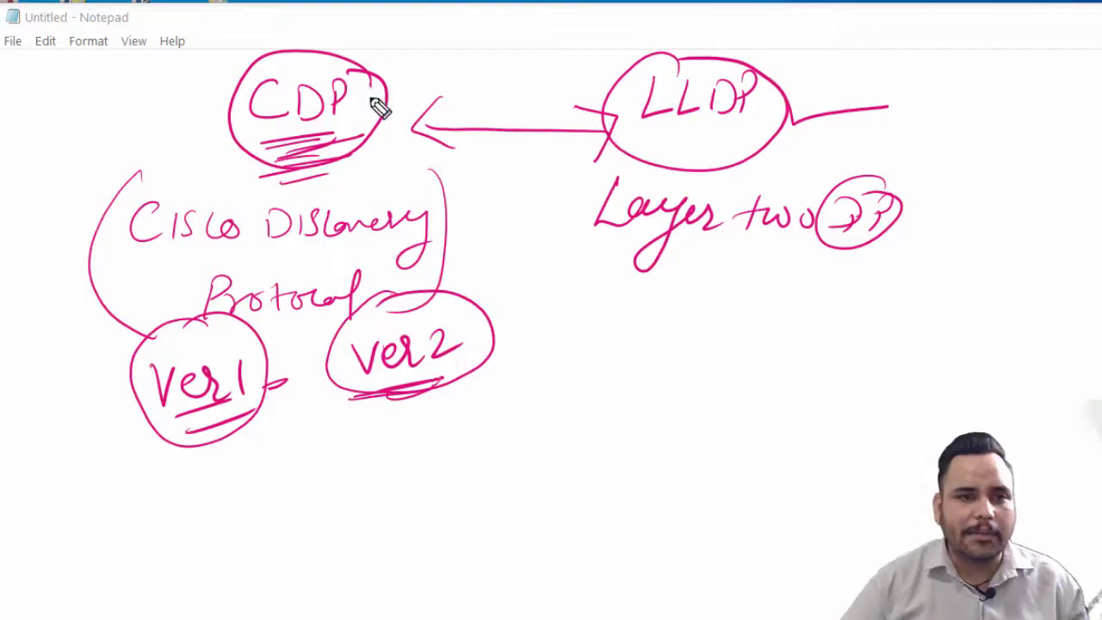
left_click_drag(378, 106, 434, 82)
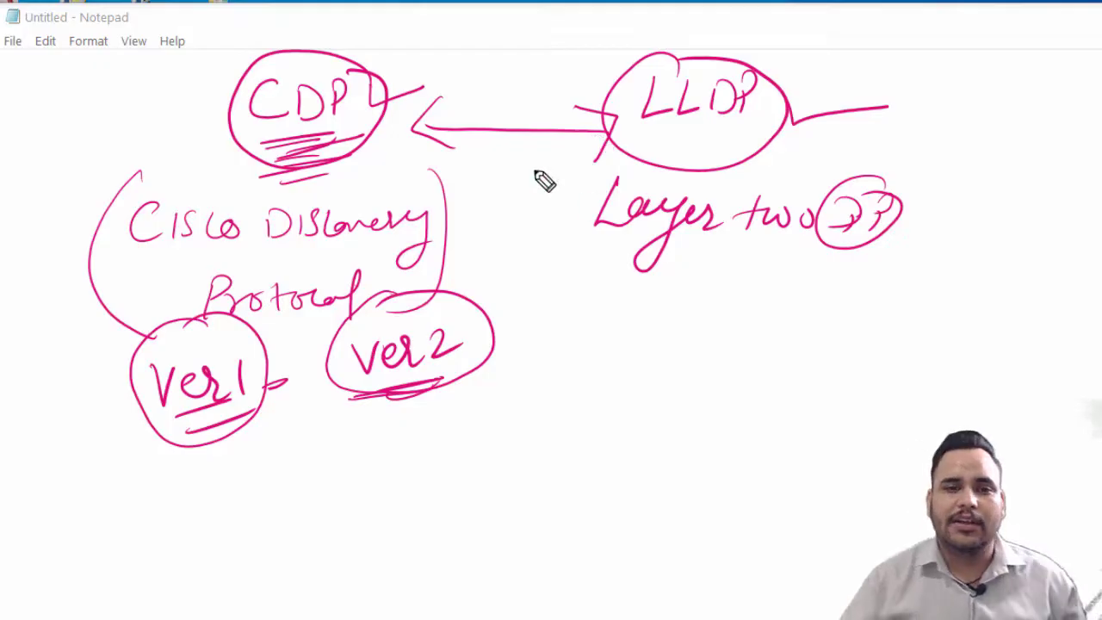
left_click_drag(513, 164, 631, 151)
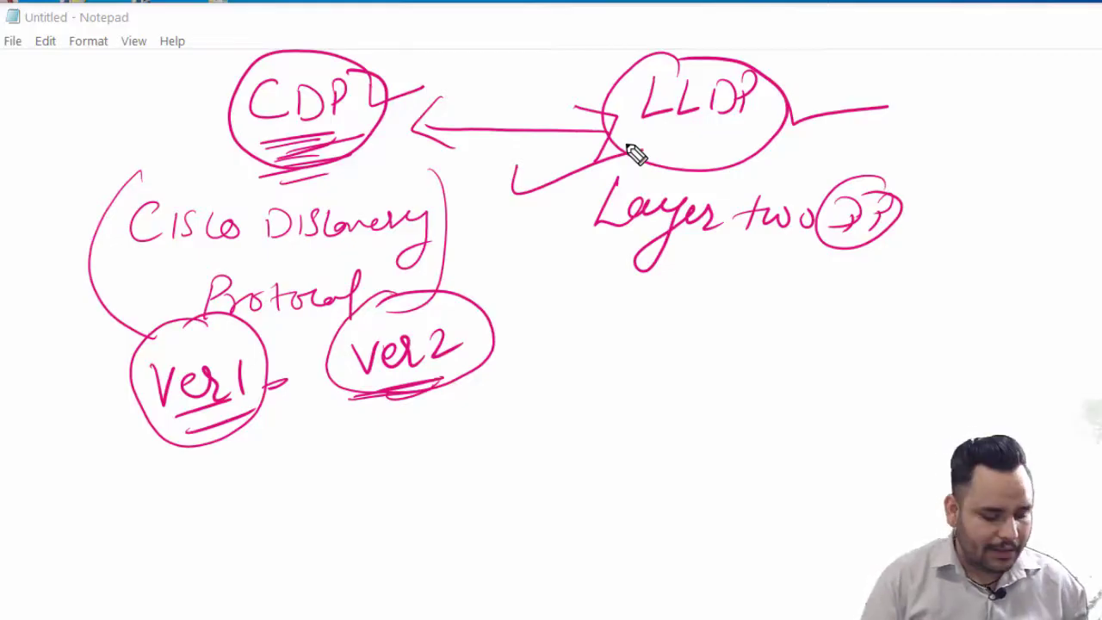
Step: Launch Cisco Packet Tracer Student from Start search and clear the pink annotations
key("super")
type("ciso")
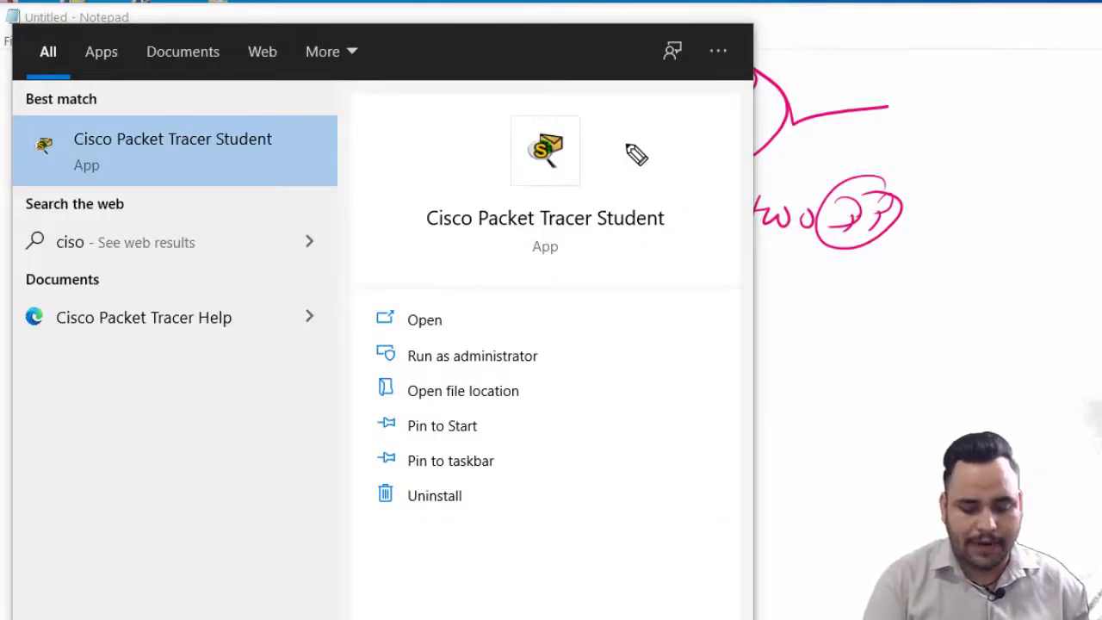
key("Return")
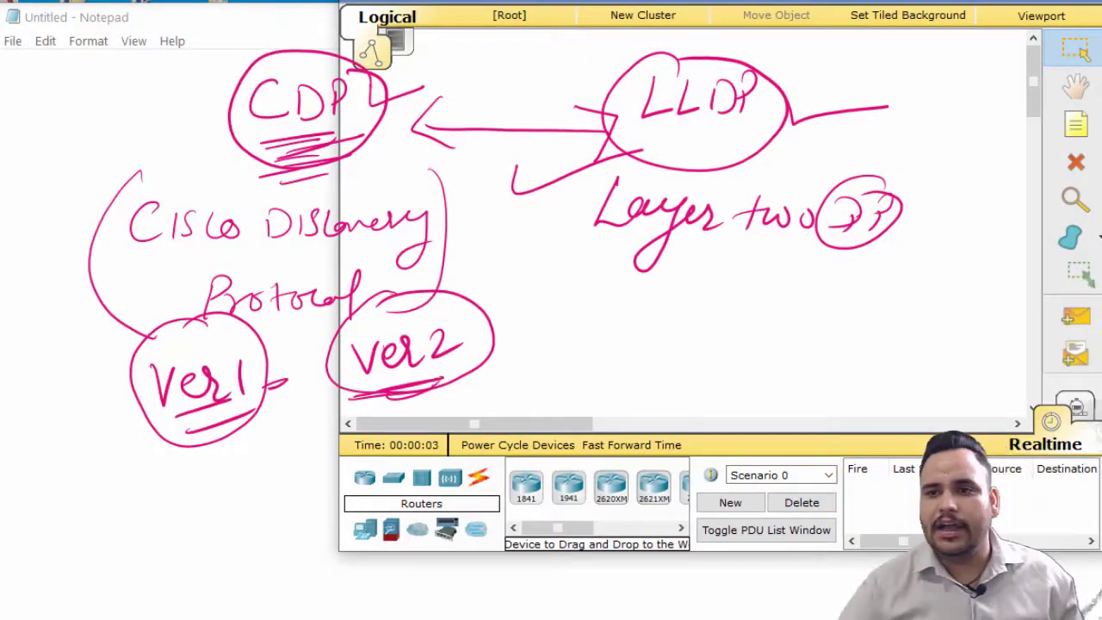
key("Escape")
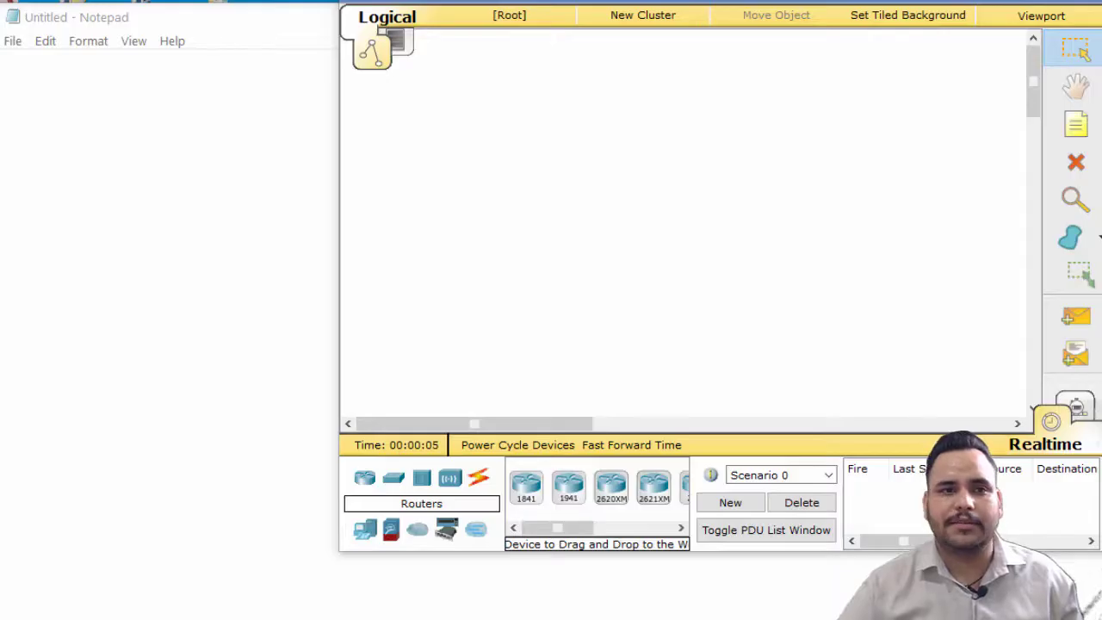
left_click_drag(930, 1, 849, 61)
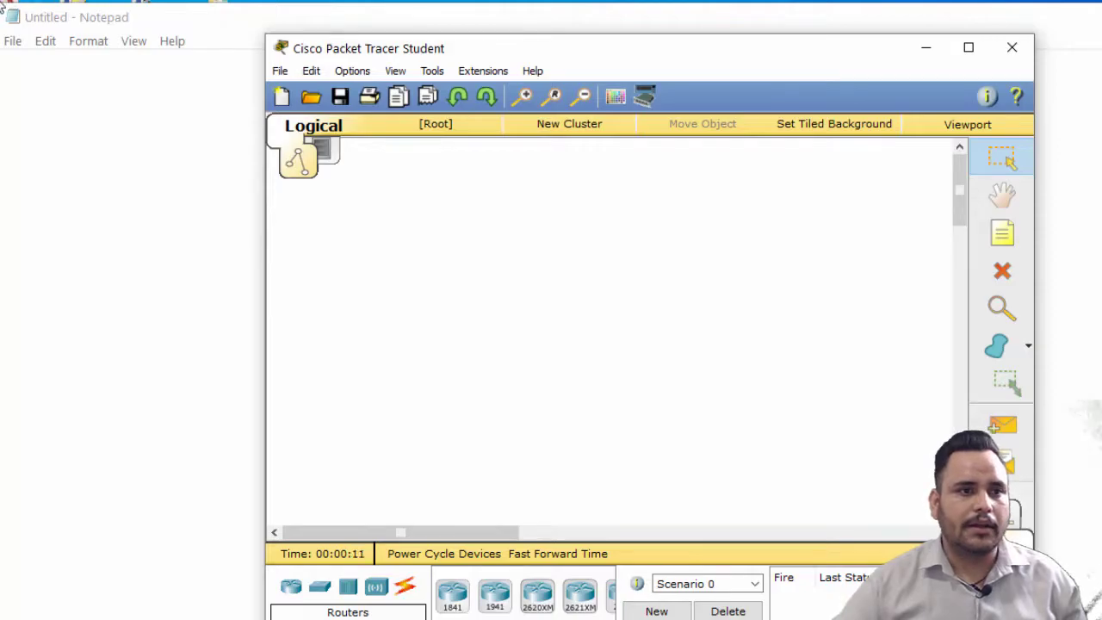
Step: Make the Packet Tracer window fill the full screen width
left_click(968, 48)
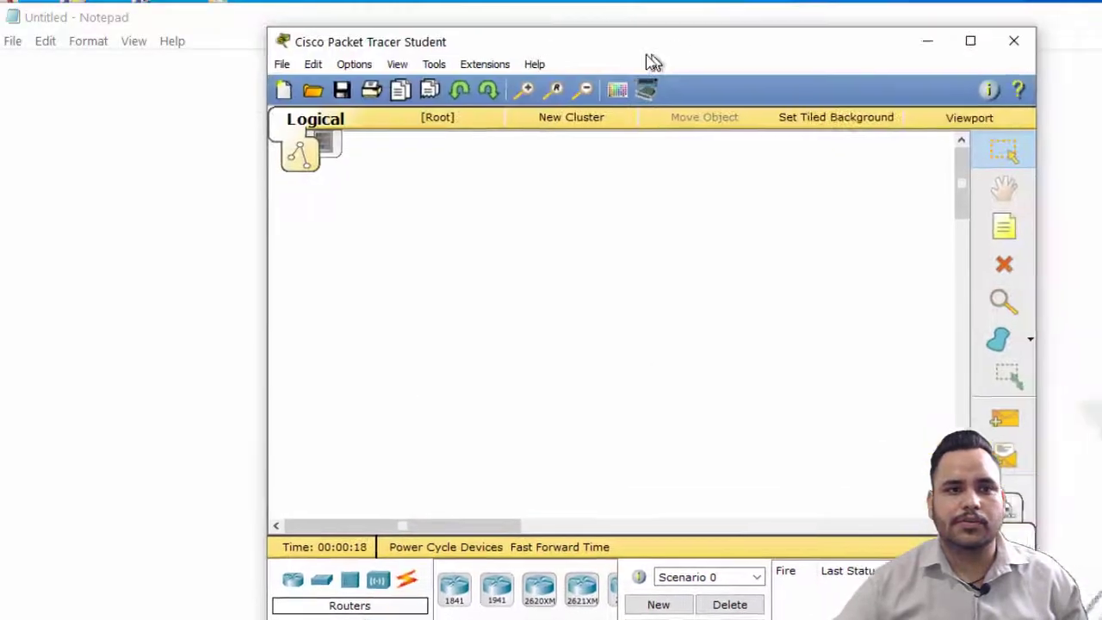
left_click_drag(652, 61, 385, 41)
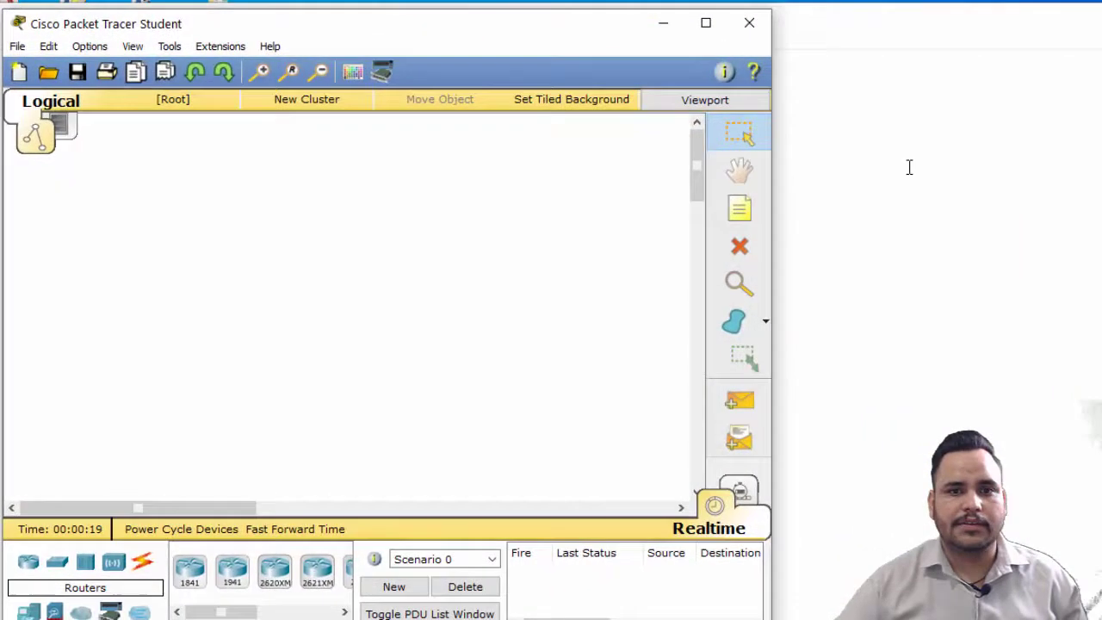
left_click_drag(779, 243, 1101, 246)
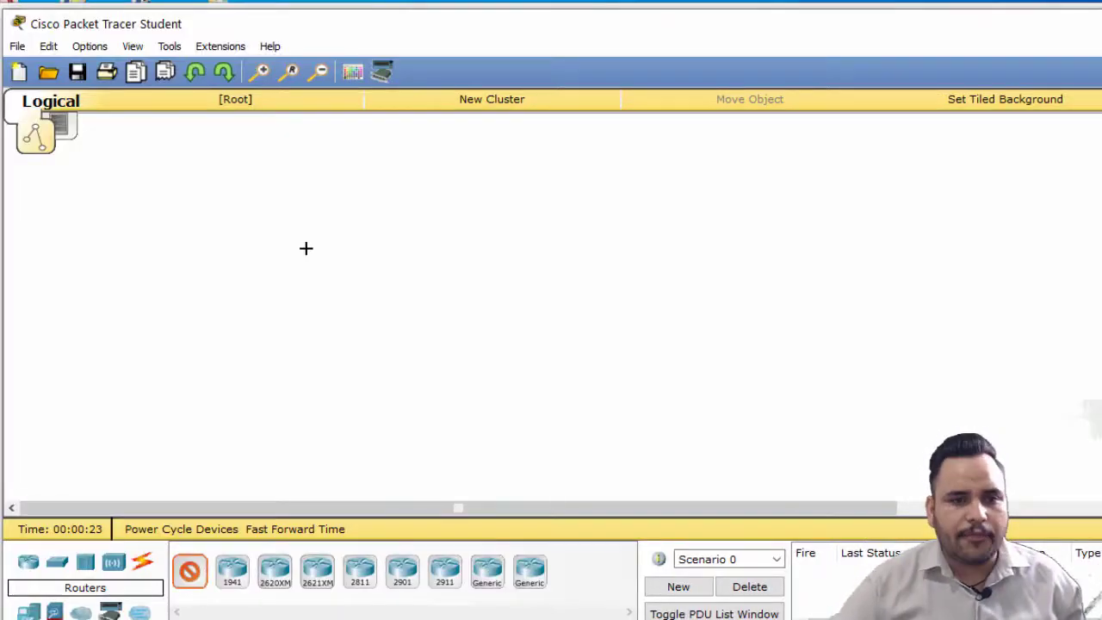
Step: Place two 1841 routers and connect them with an automatic-type cable
left_click(304, 224)
left_click(747, 210)
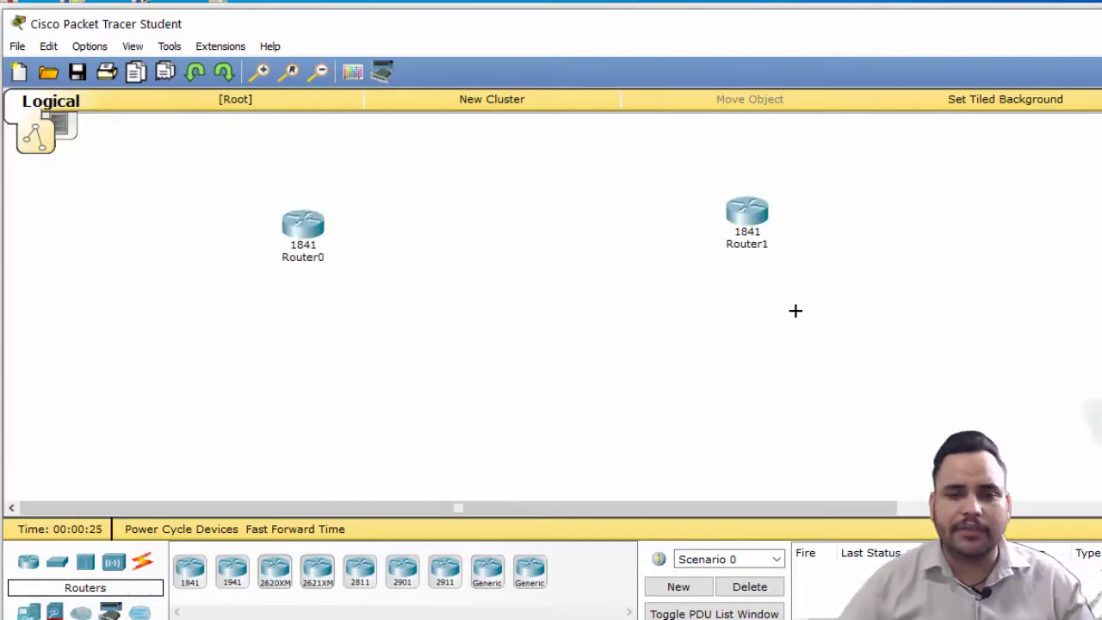
left_click(143, 566)
left_click(191, 572)
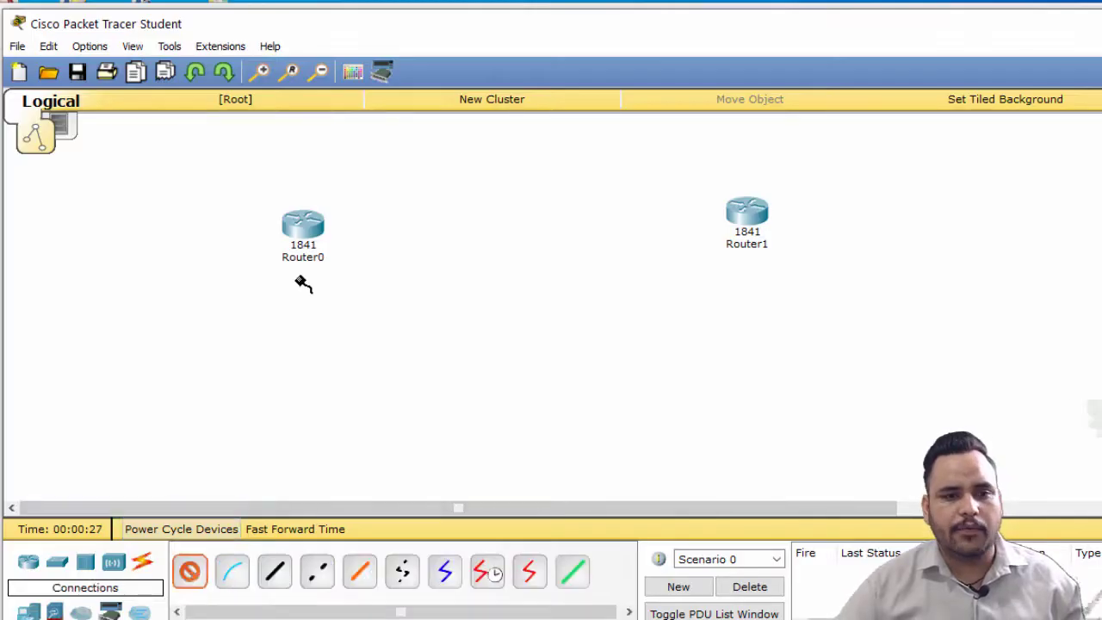
left_click(298, 231)
left_click(746, 221)
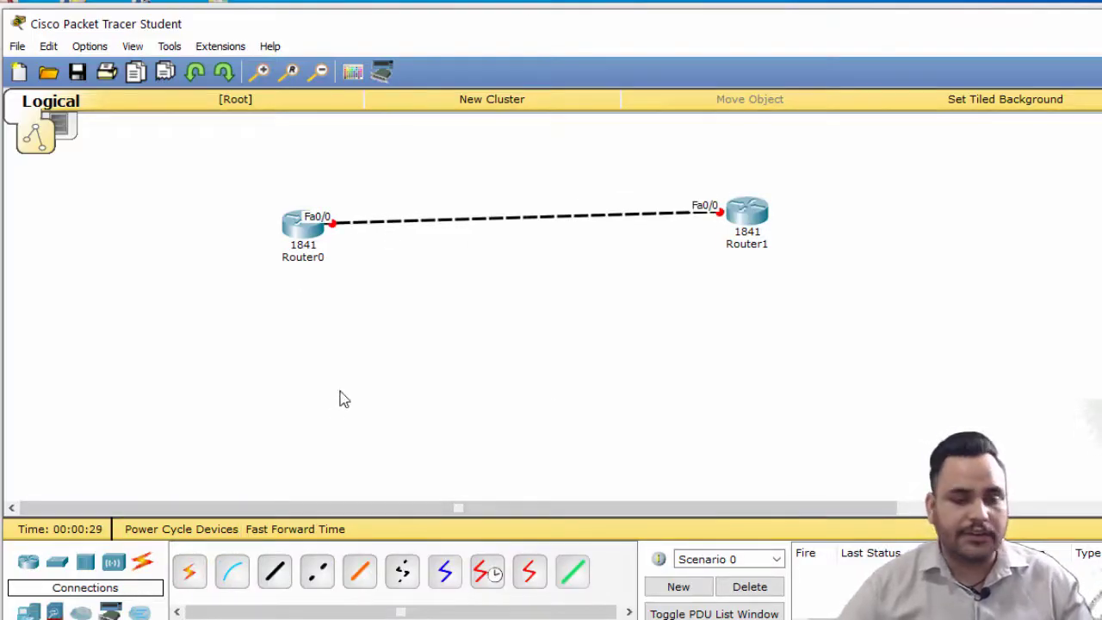
Step: On Router0's CLI, decline initial setup and enter global configuration mode
left_click(303, 230)
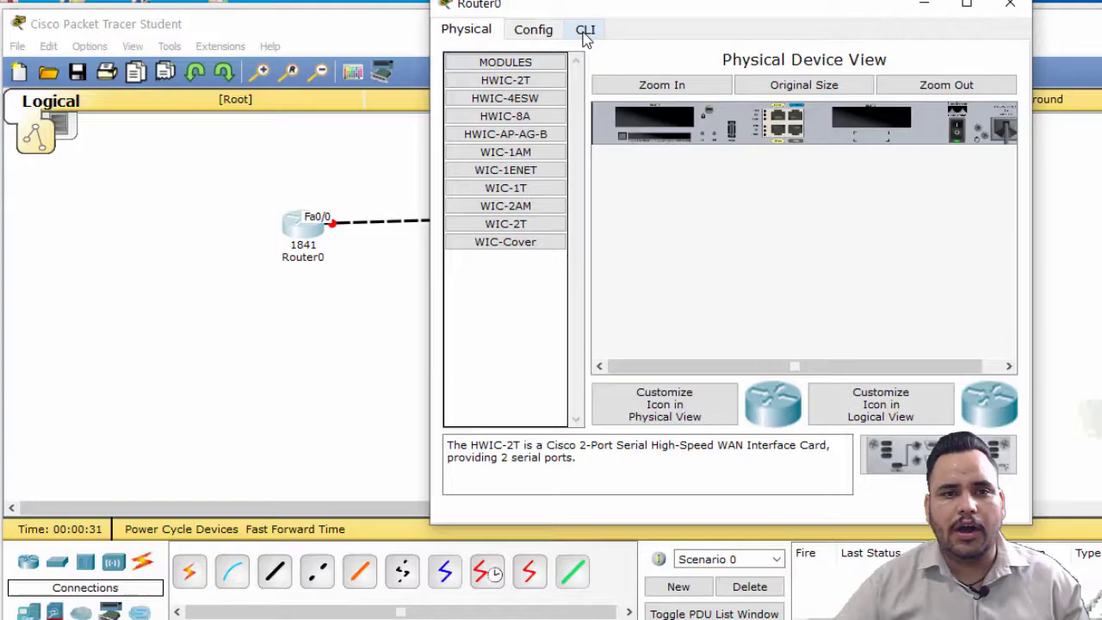
left_click_drag(613, 4, 624, 62)
left_click(592, 80)
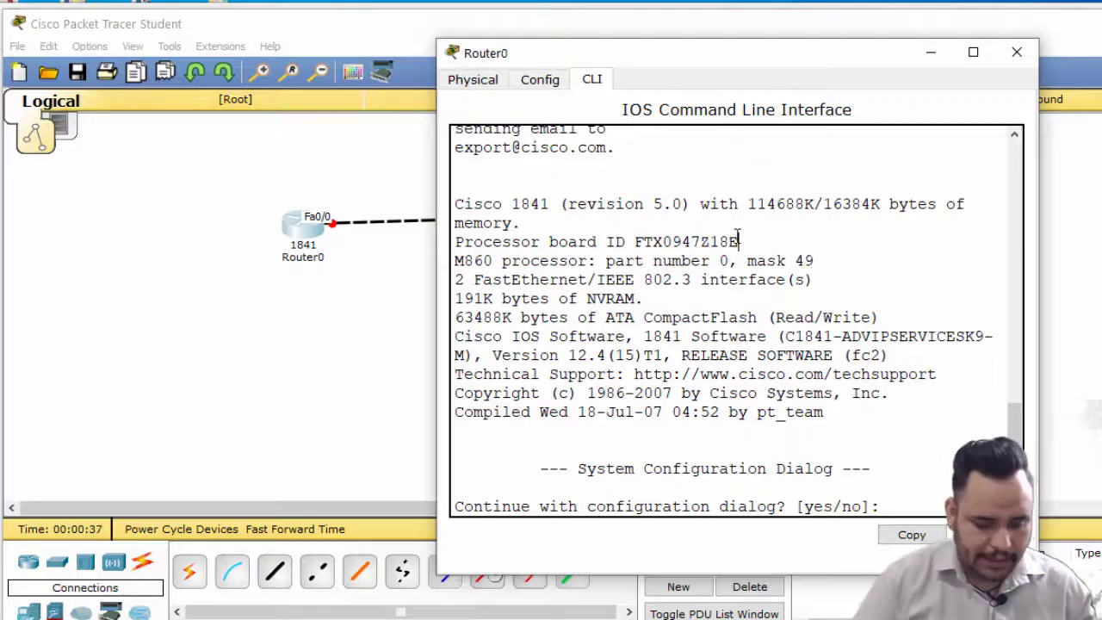
type("no")
key("Return")
key("Return")
key("Return")
type("en")
key("Return")
type("c")
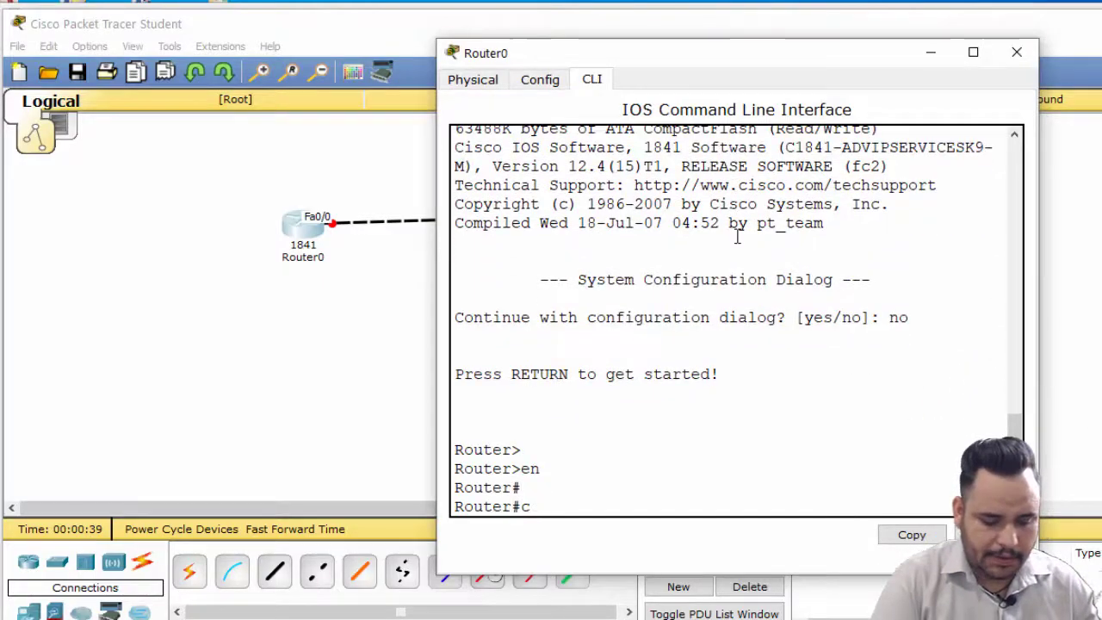
type("onf")
key("Return")
key("Return")
key("Return")
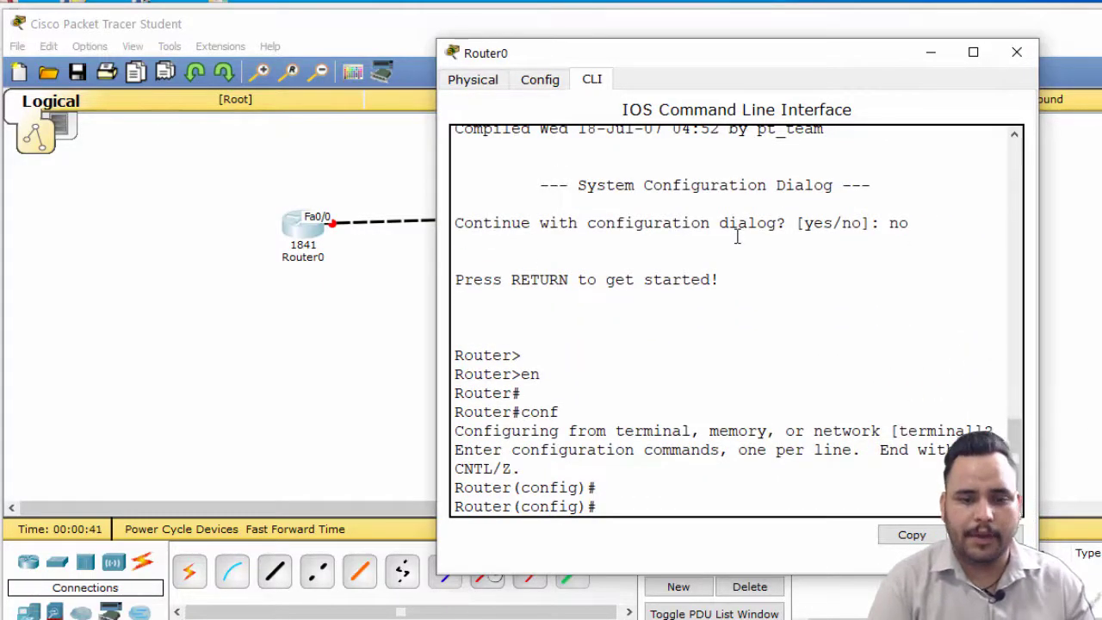
Step: Give Router0's Fa0/0 IP 10.0.0.1 mask 255.0.0.0 and enable it with no shutdown
type("i")
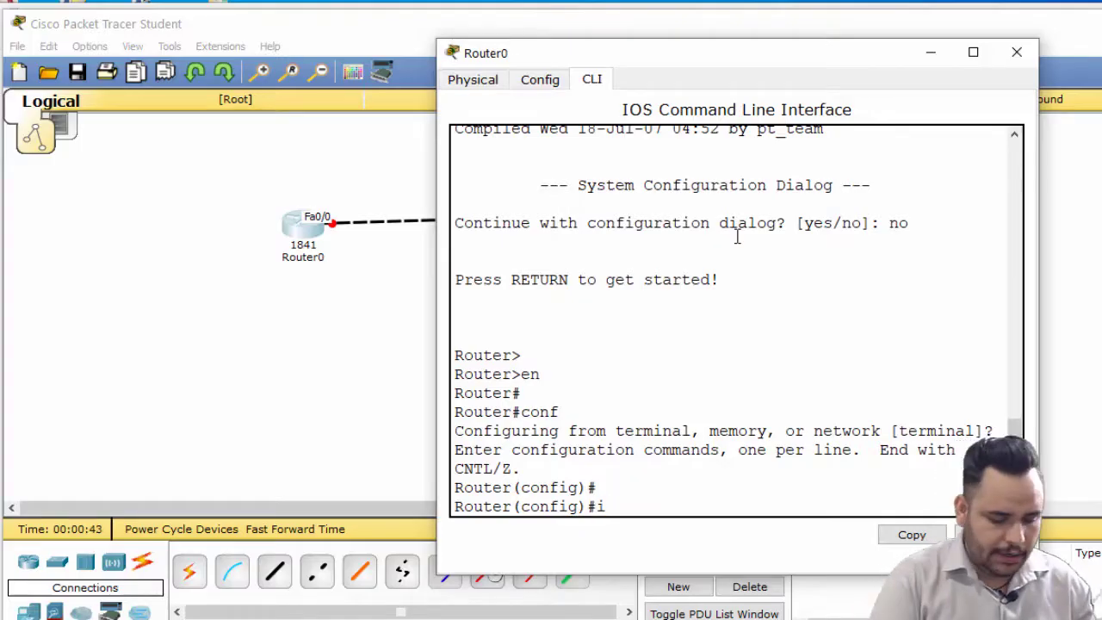
type("nt fa 0/")
key("Return")
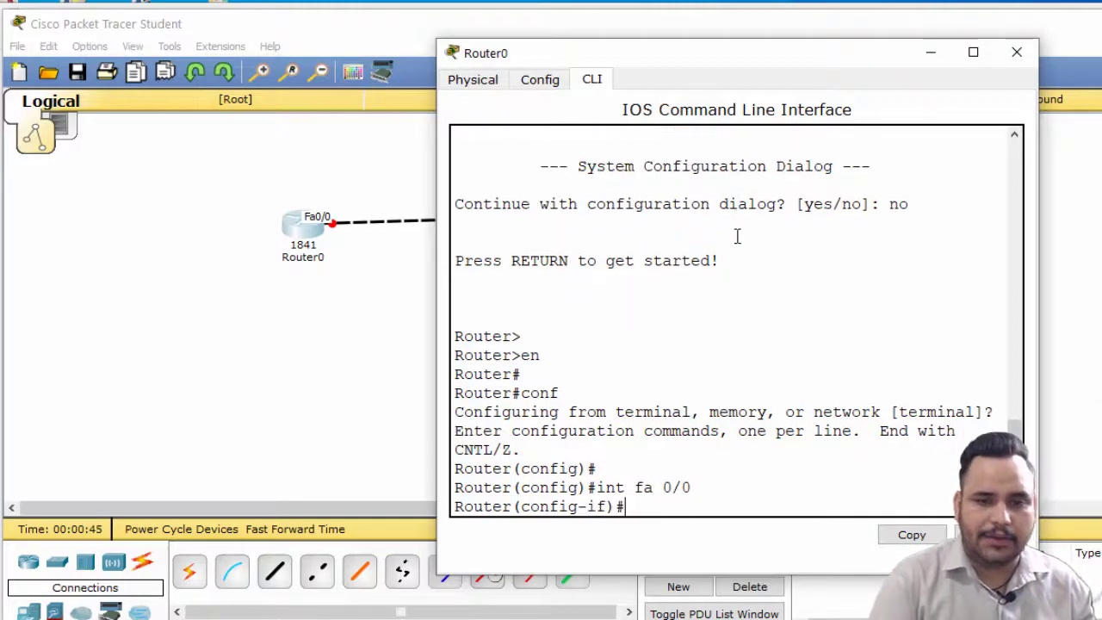
type("ipadd 10")
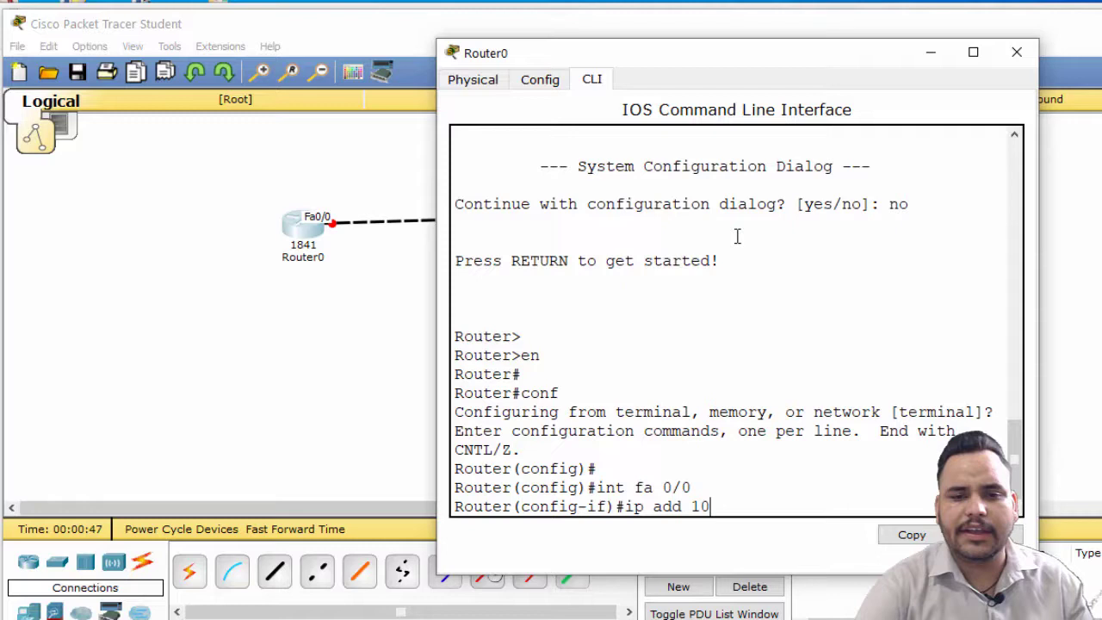
type(".0.0.1 255.")
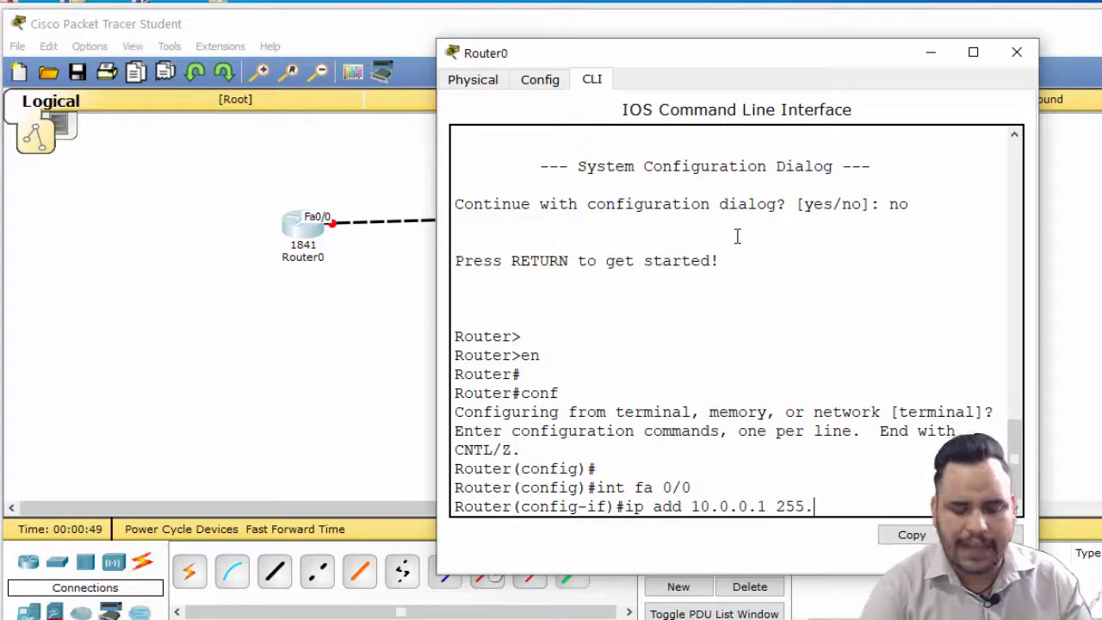
type("0.0.0")
key("Return")
type("no")
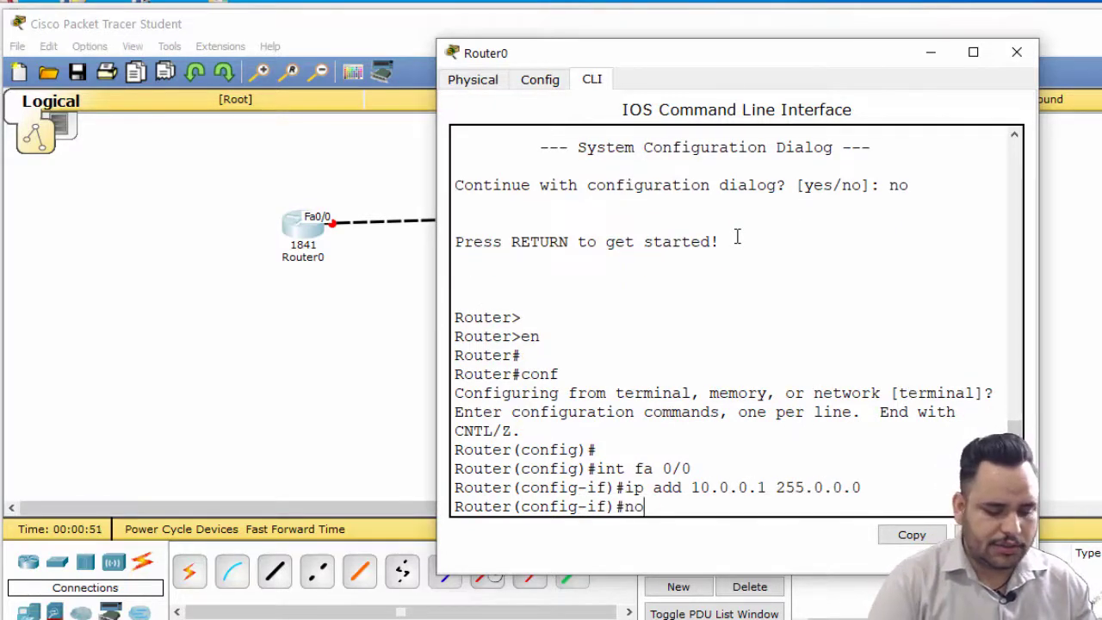
type("shu")
key("Tab")
key("Return")
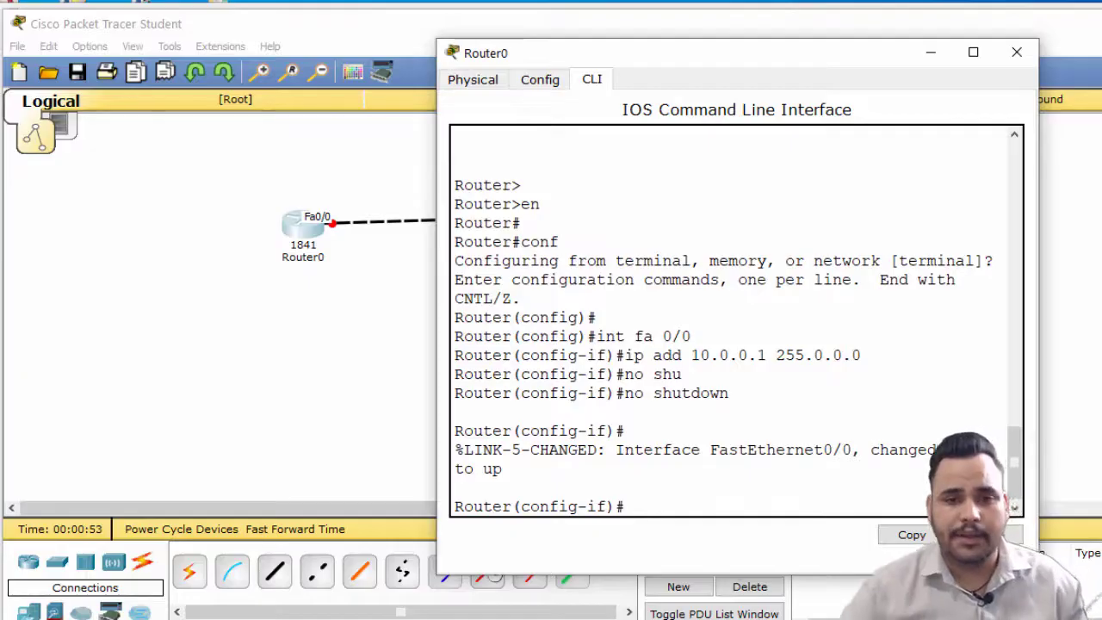
left_click(1017, 52)
Step: On Router1's CLI, decline initial setup and enter global configuration mode
left_click(744, 219)
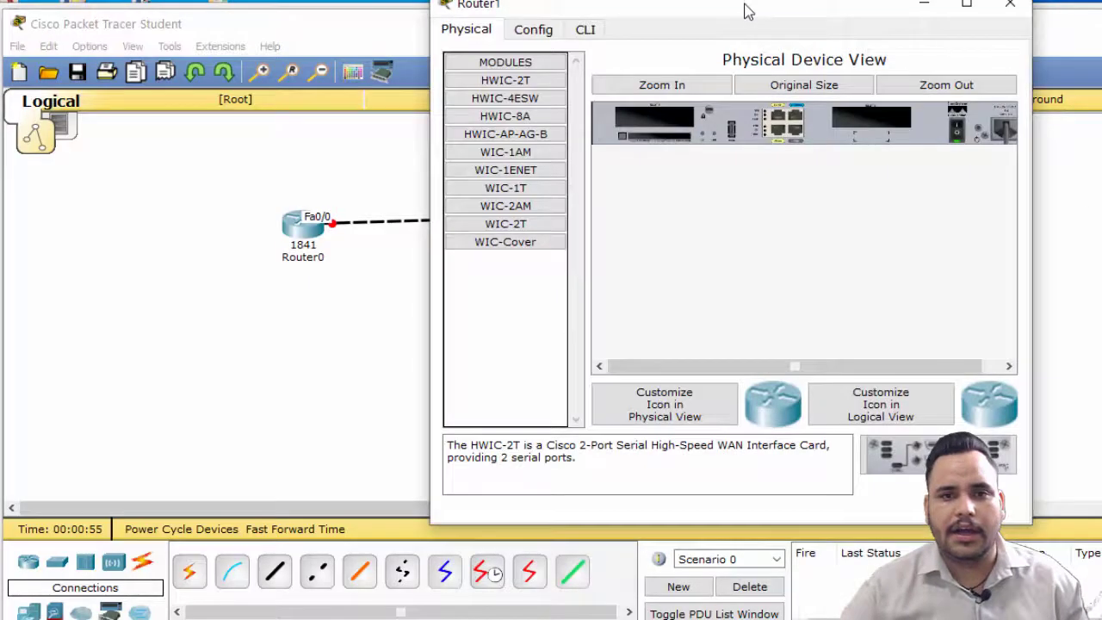
left_click_drag(748, 12, 796, 124)
left_click(634, 145)
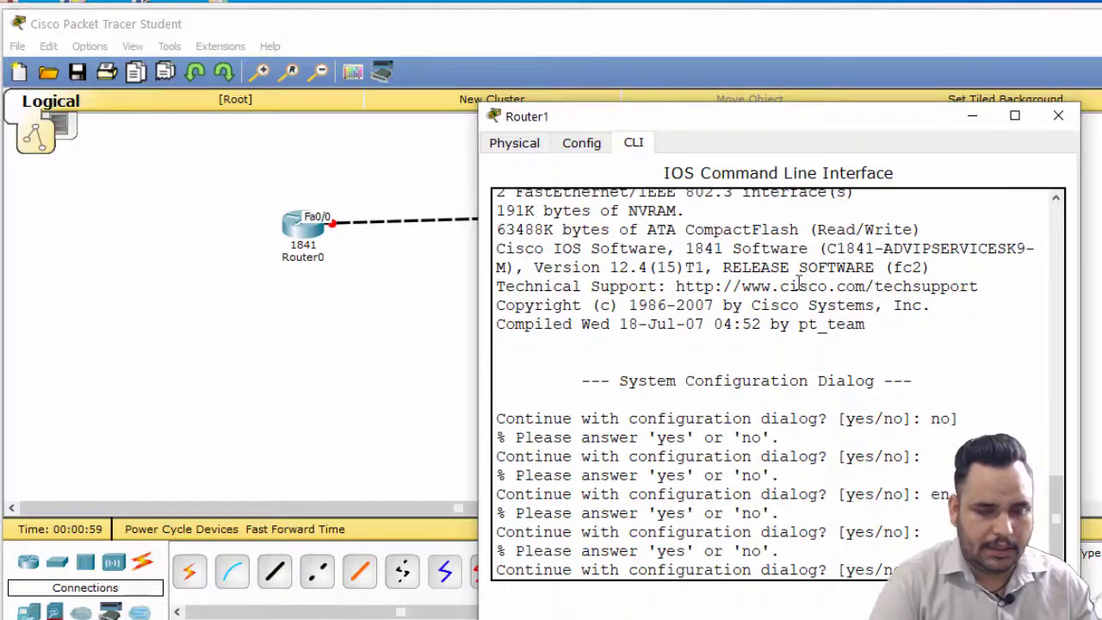
type("no")
key("Return")
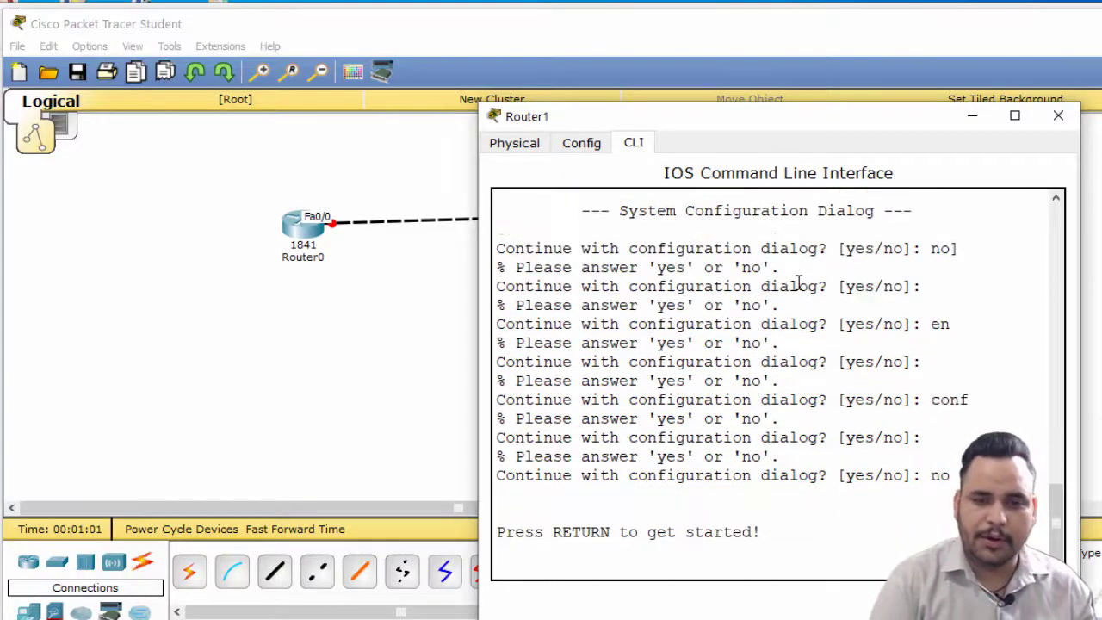
key("Return")
key("Return")
key("Return")
type("n")
key("Return")
type("conf")
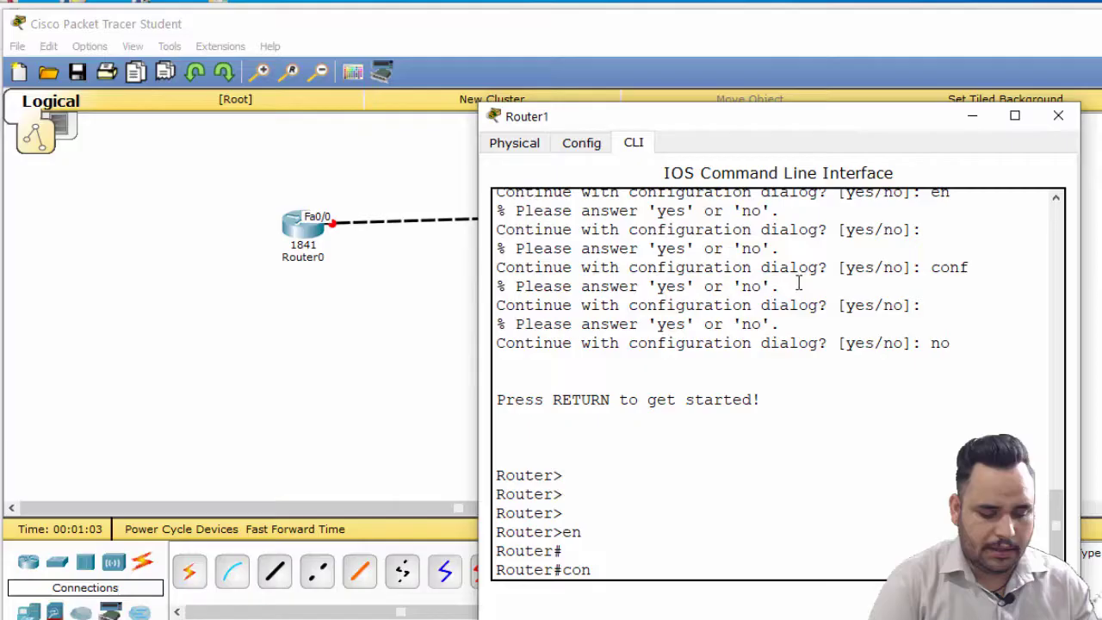
key("Return")
key("Return")
Step: Give Router1's Fa0/0 IP 10.0.0.2 mask 255.0.0.0 and enable it with no shutdown
type("int fa")
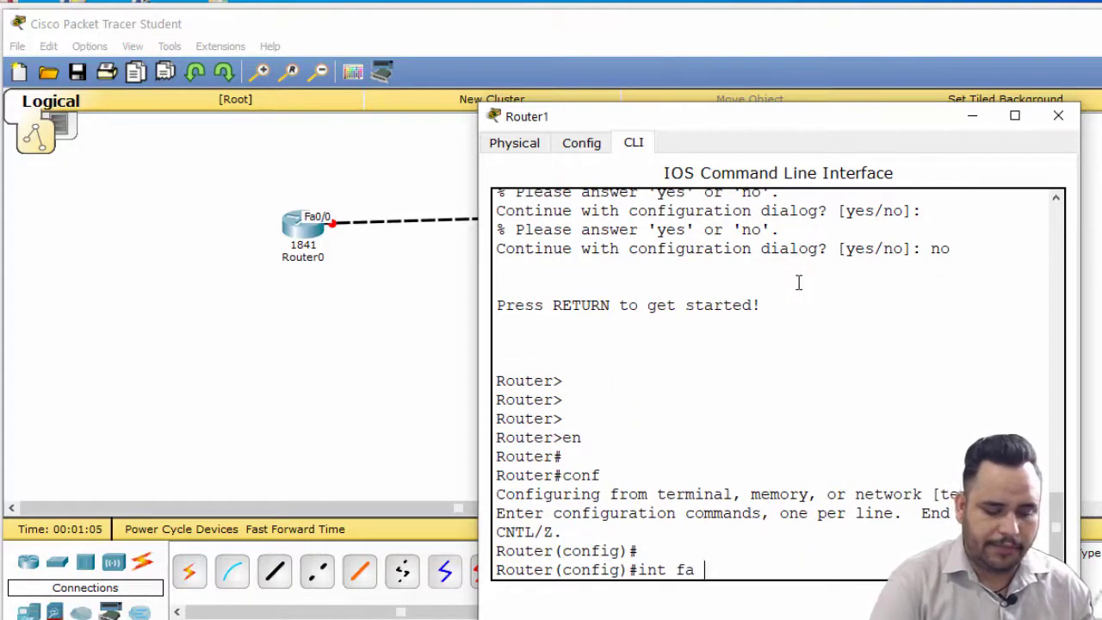
type("/0")
key("Return")
type("ip a")
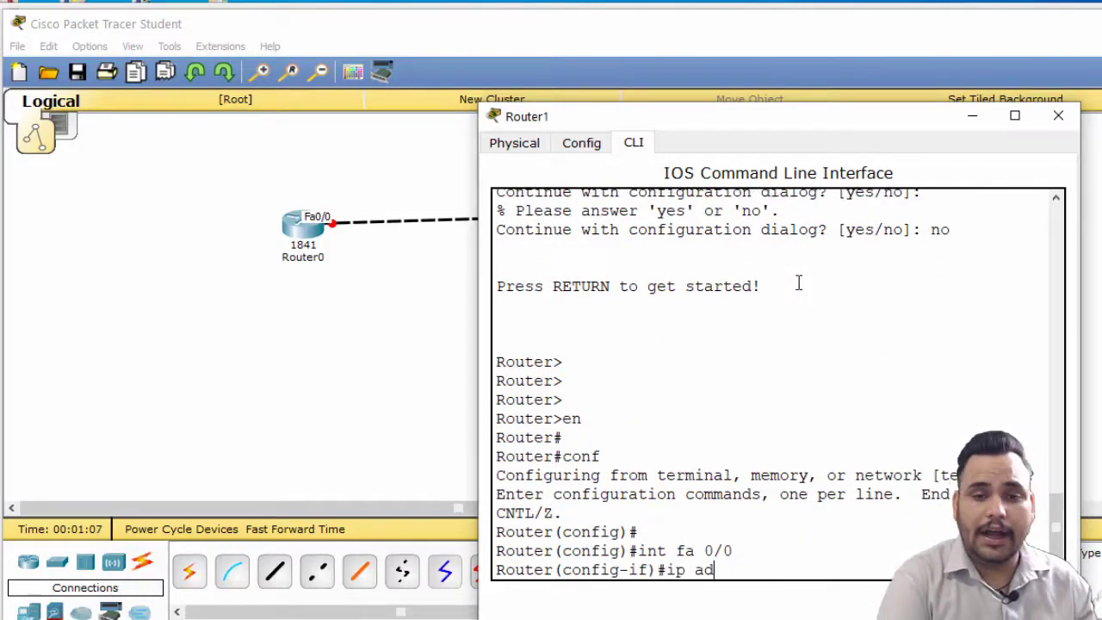
type("d 10.0.0.")
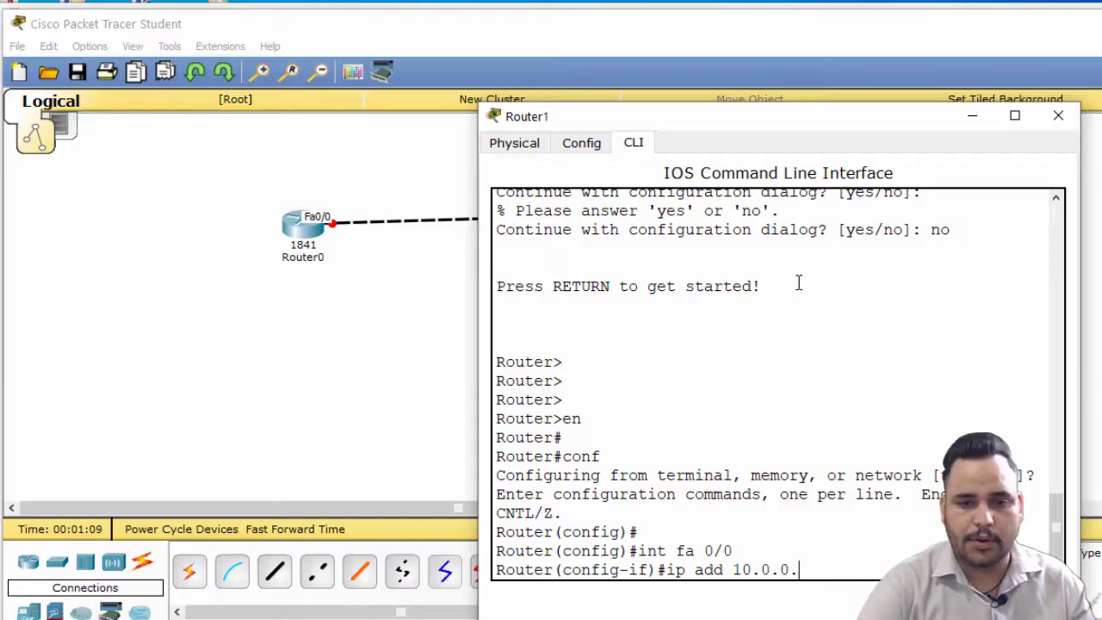
type("2 255.0.0.0")
key("Return")
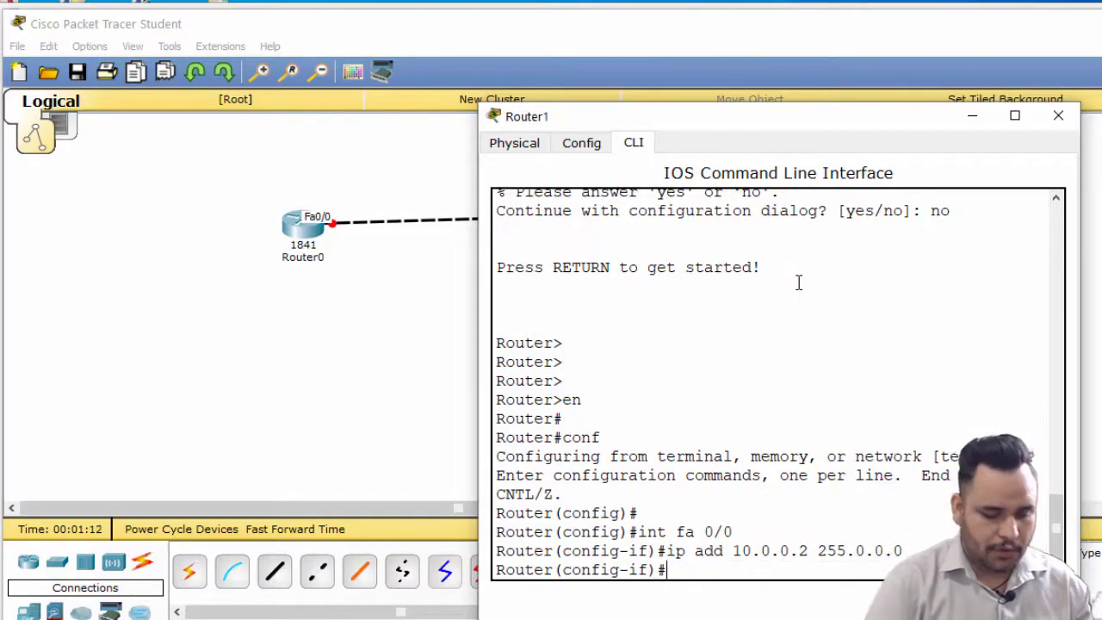
type("no shu")
key("Tab")
key("Return")
Step: Exit configuration mode back to Router1's privileged prompt
key("Return")
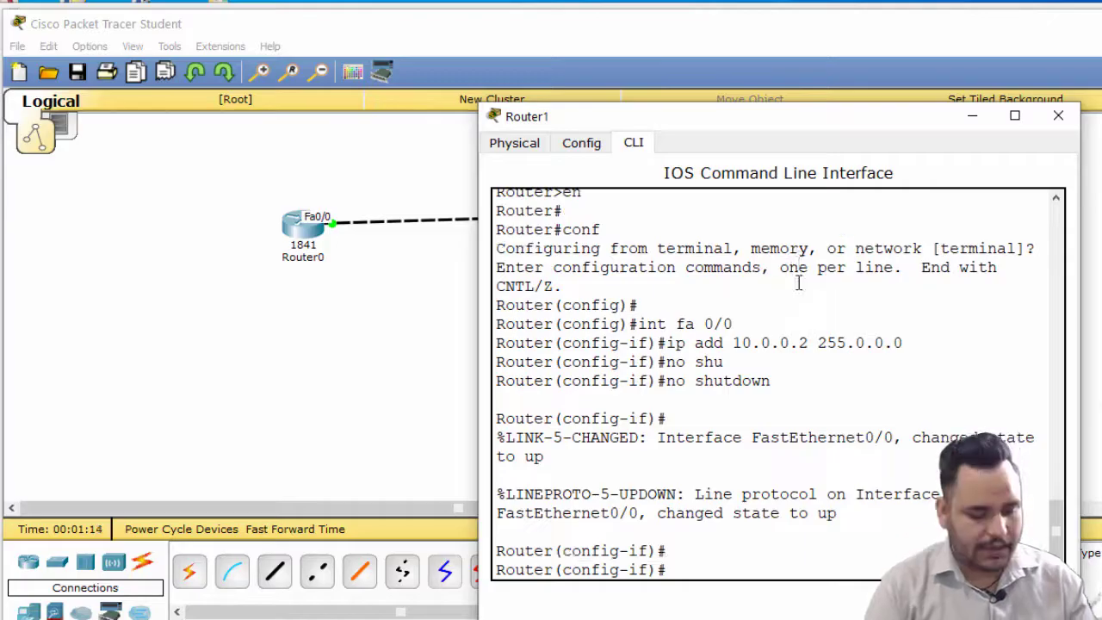
type("ex")
key("Return")
key("Return")
key("Return")
key("ctrl+z")
key("ctrl+z")
key("ctrl+z")
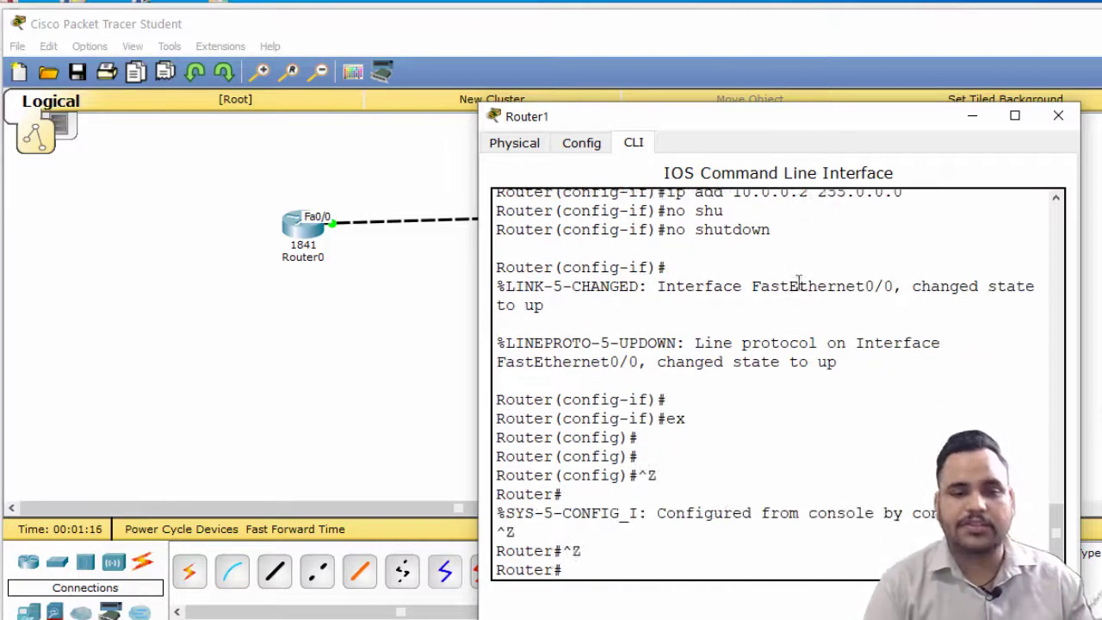
key("ctrl+z")
key("Return")
key("Return")
key("Return")
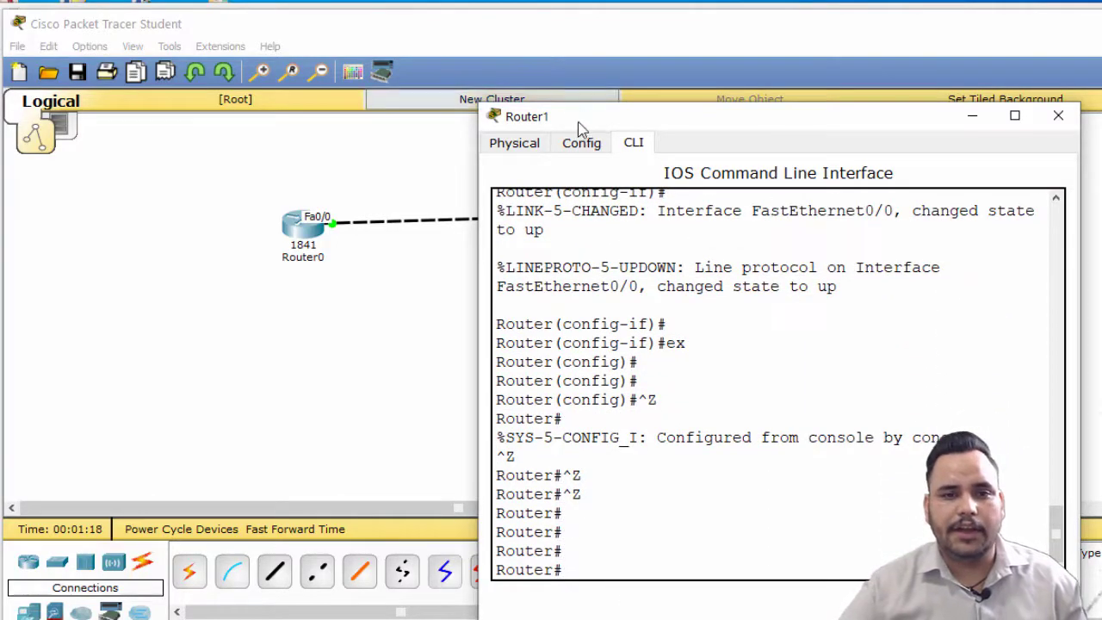
Step: Widen Router1's CLI window, list the show cdp options, and run show cdp neighbors
left_click_drag(577, 118, 502, 31)
left_click_drag(1004, 248, 1101, 249)
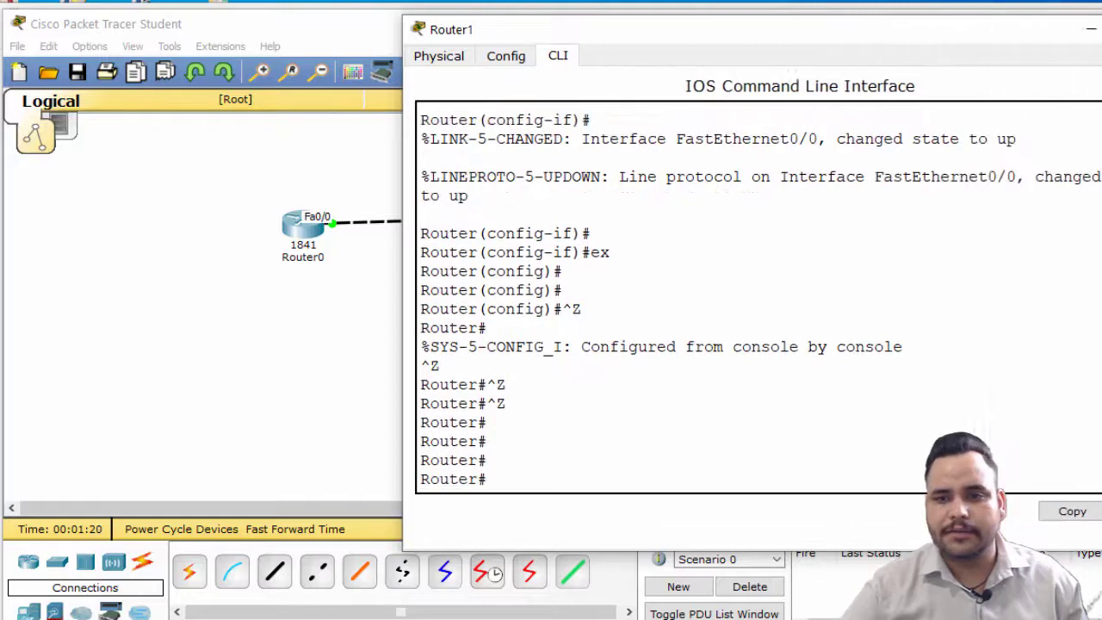
type("sg")
key("Tab")
key("BackSpace")
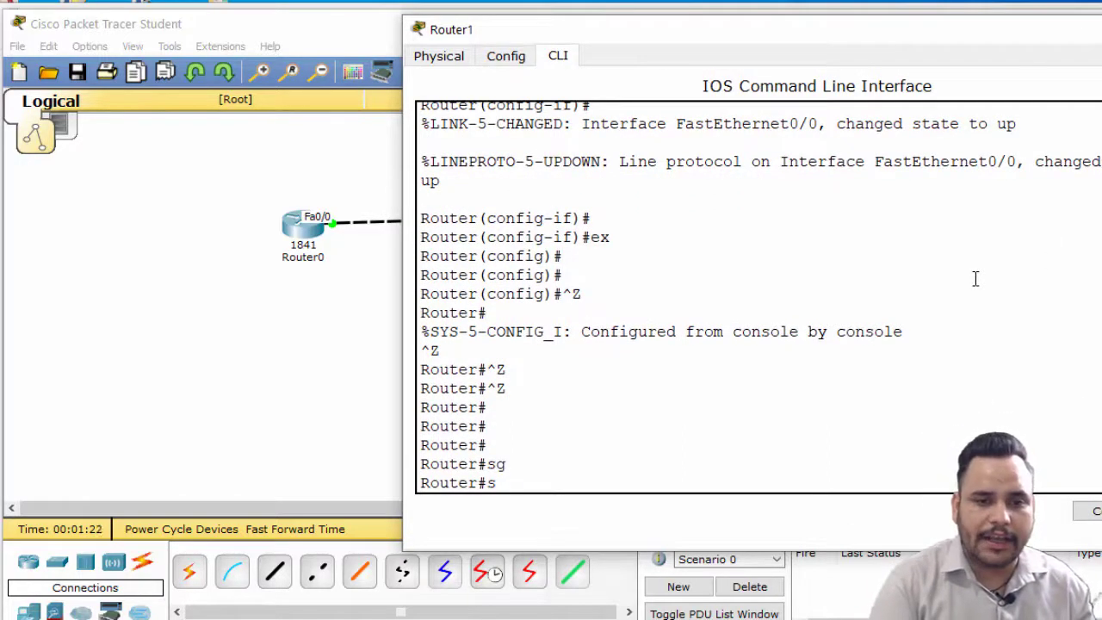
type("h")
key("Tab")
type("cd")
key("Tab")
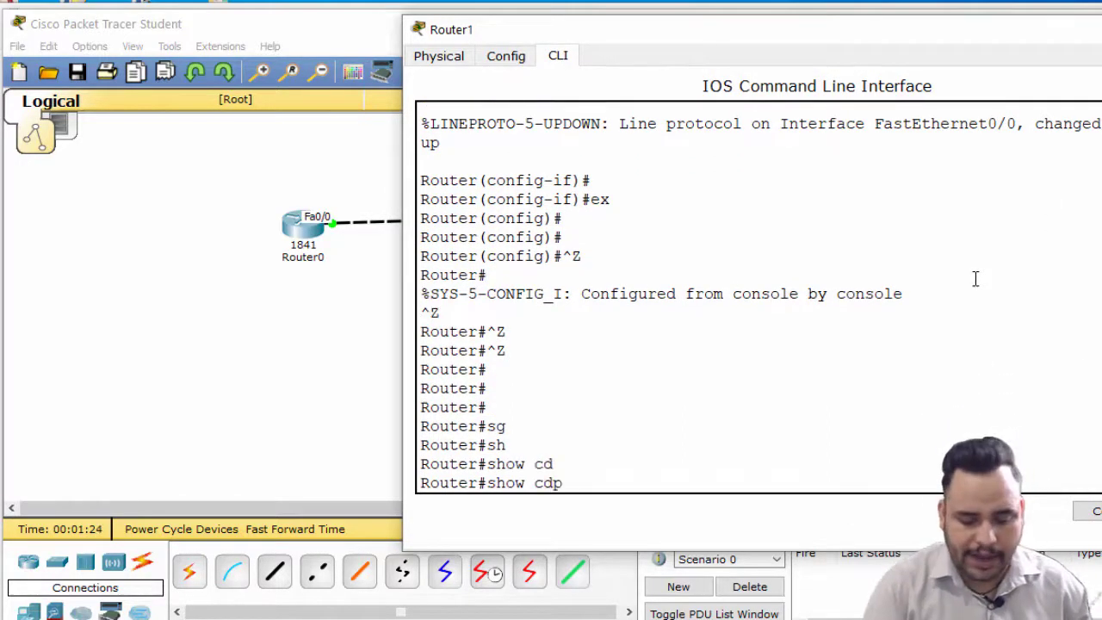
type("?")
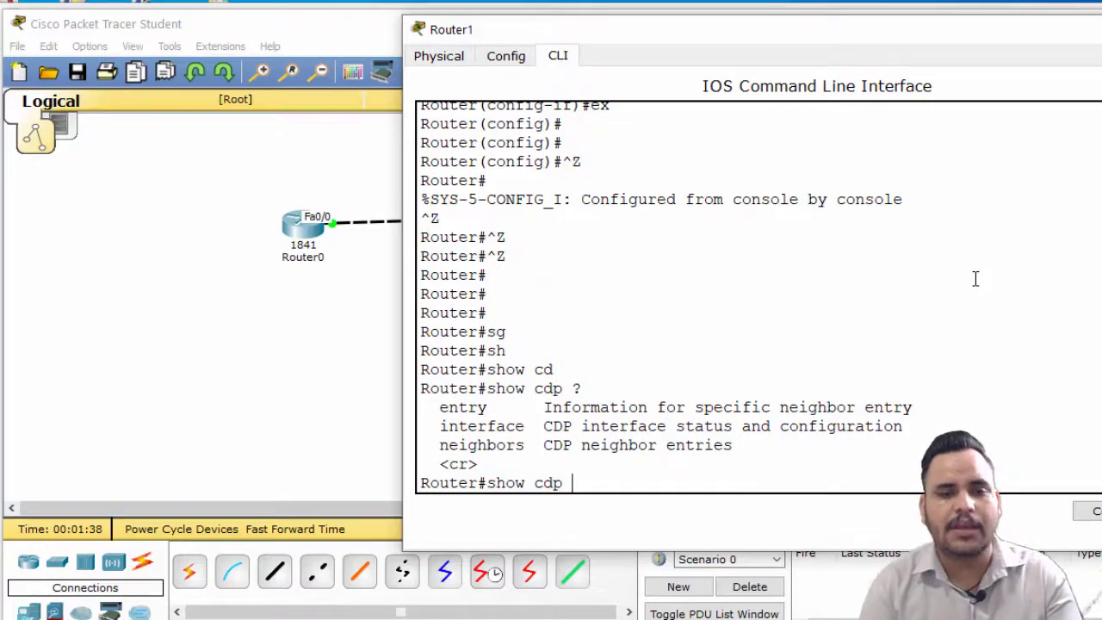
type("nei")
key("Tab")
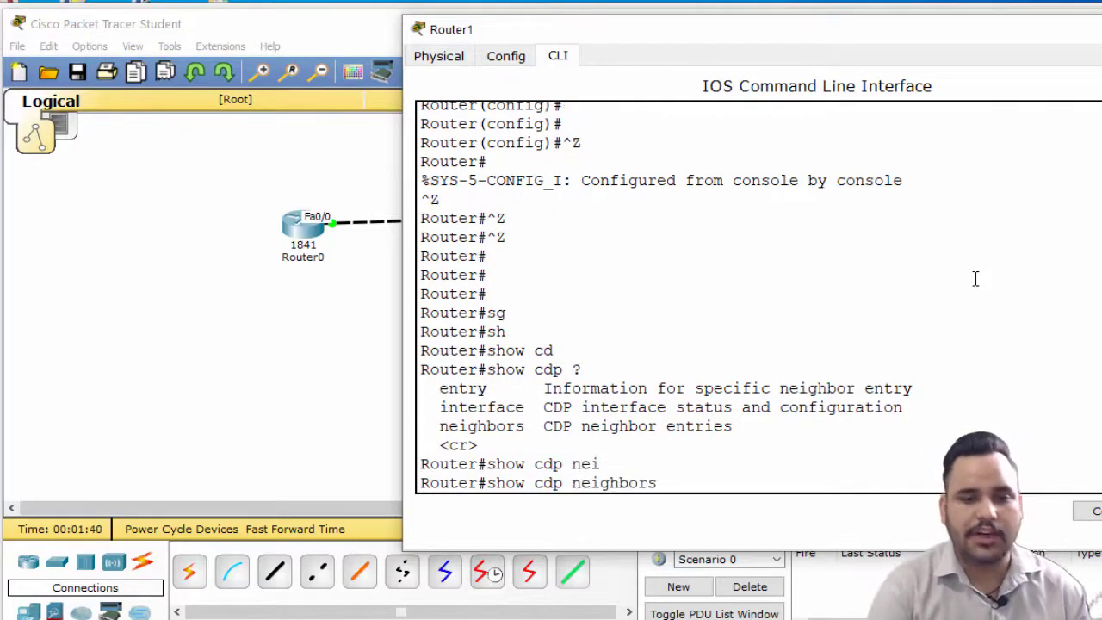
key("Return")
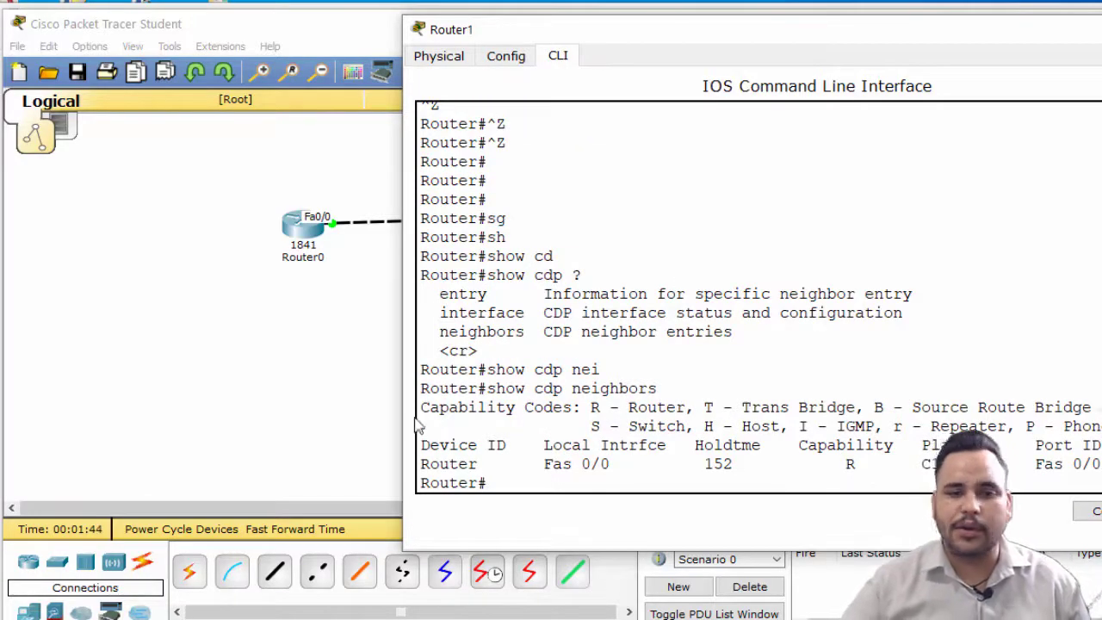
left_click_drag(422, 412, 567, 412)
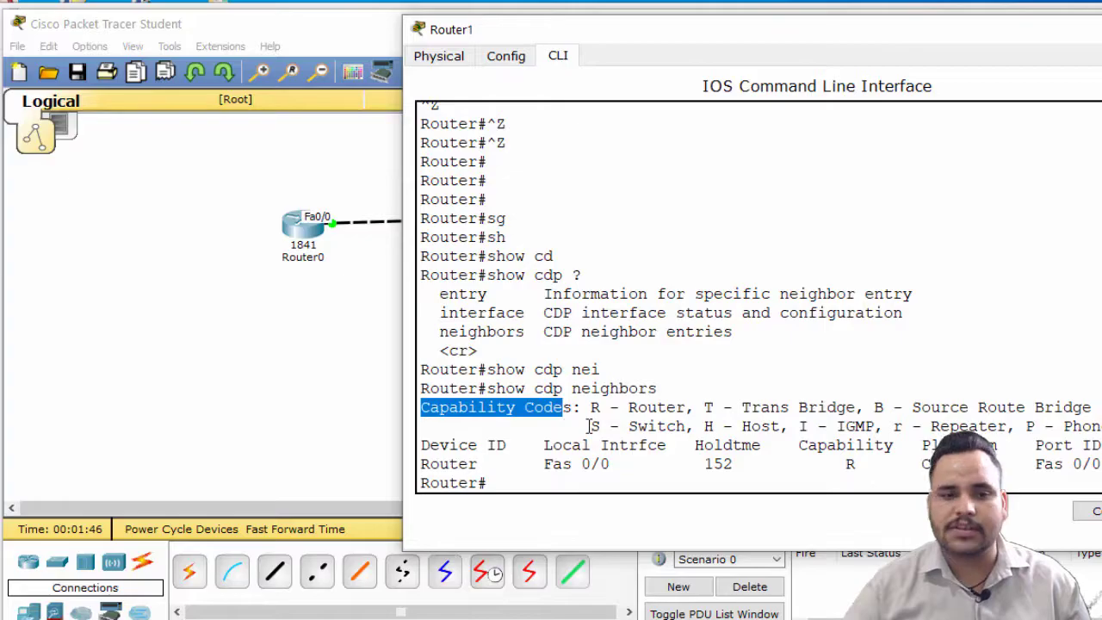
left_click(576, 406)
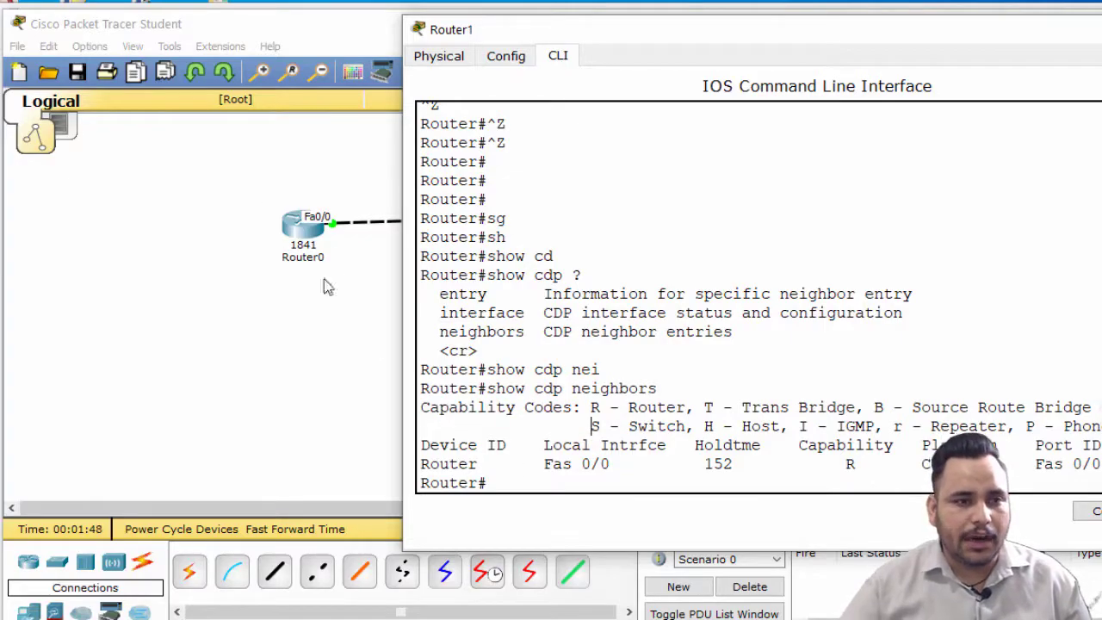
left_click_drag(840, 469, 858, 465)
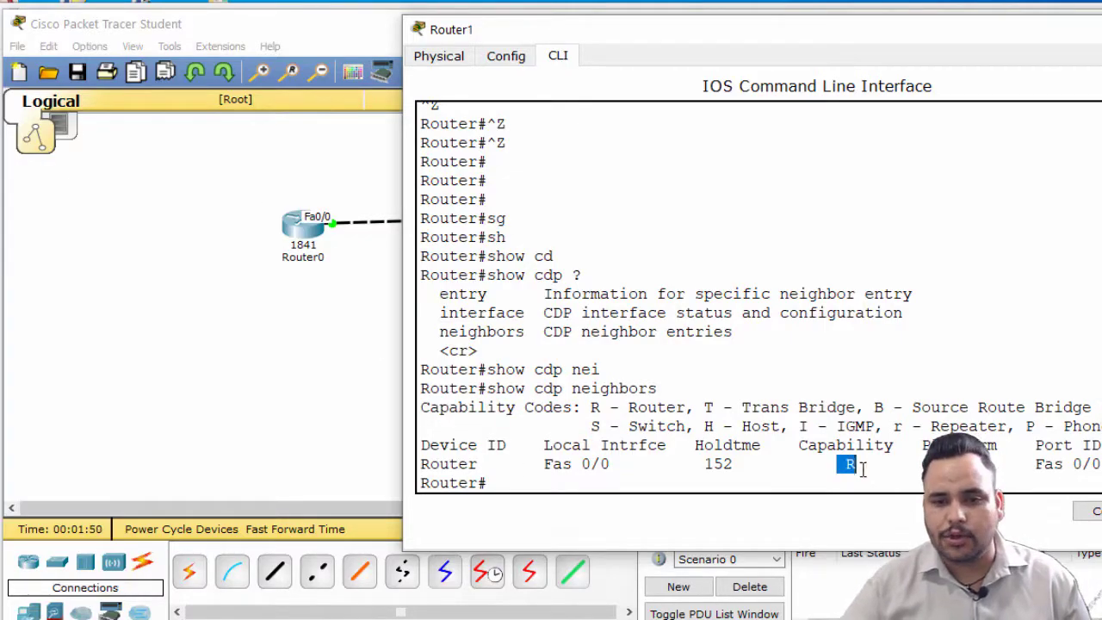
left_click(859, 463)
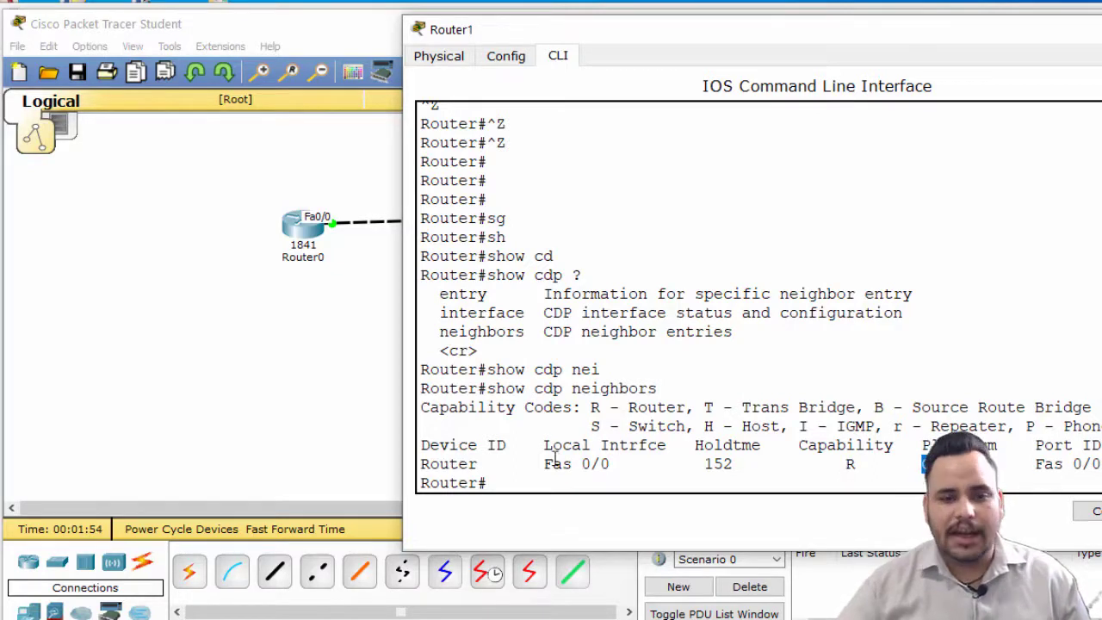
left_click_drag(549, 463, 603, 465)
left_click_drag(1040, 465, 1101, 465)
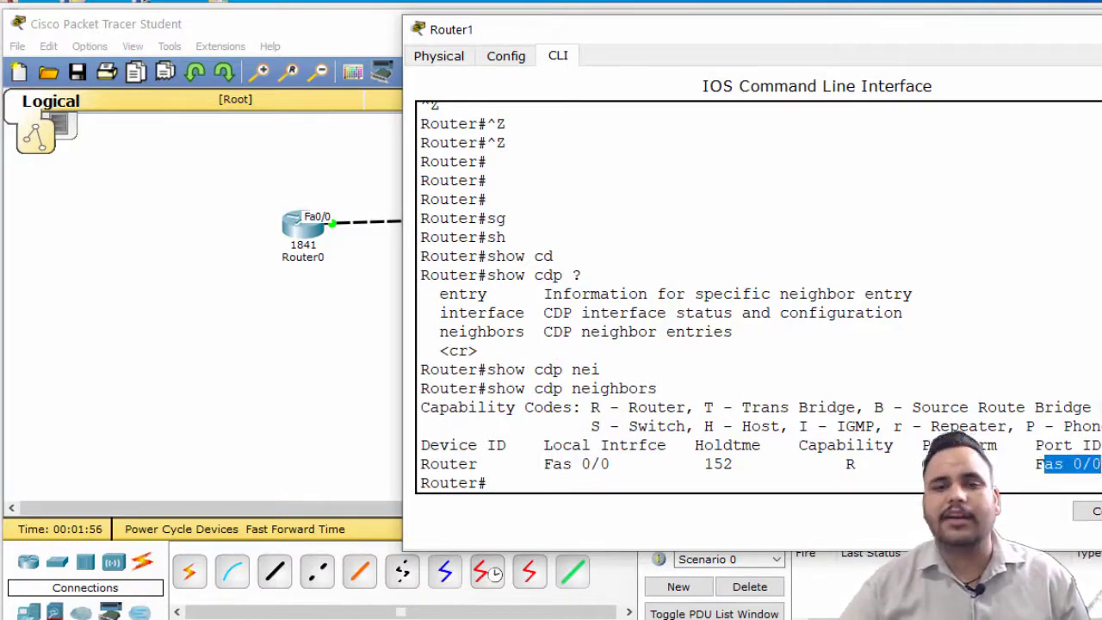
left_click_drag(546, 465, 603, 465)
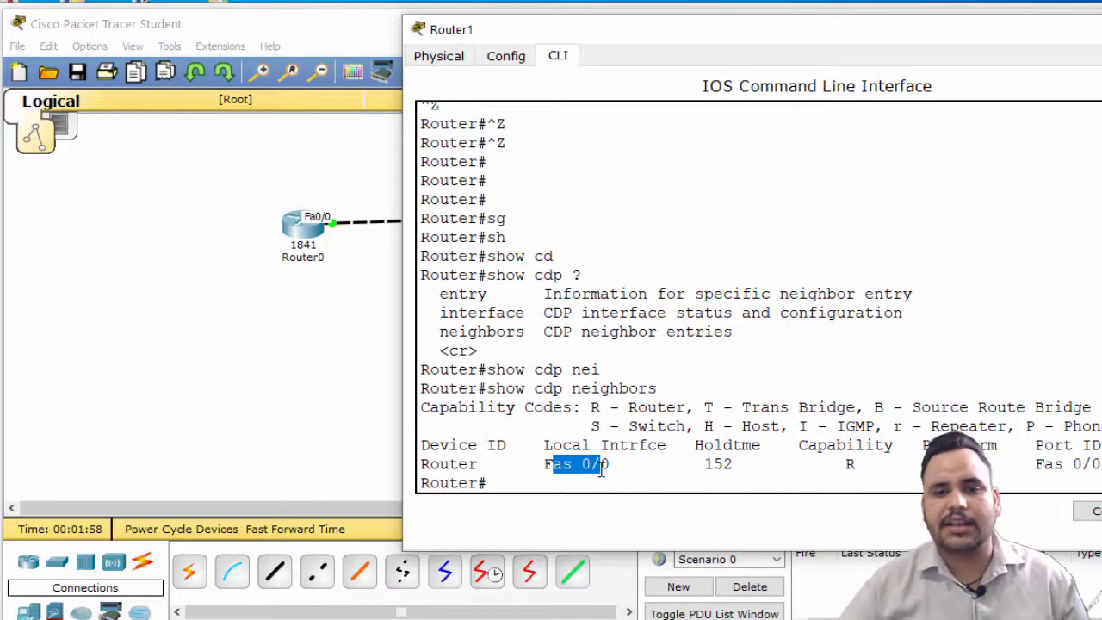
left_click(647, 465)
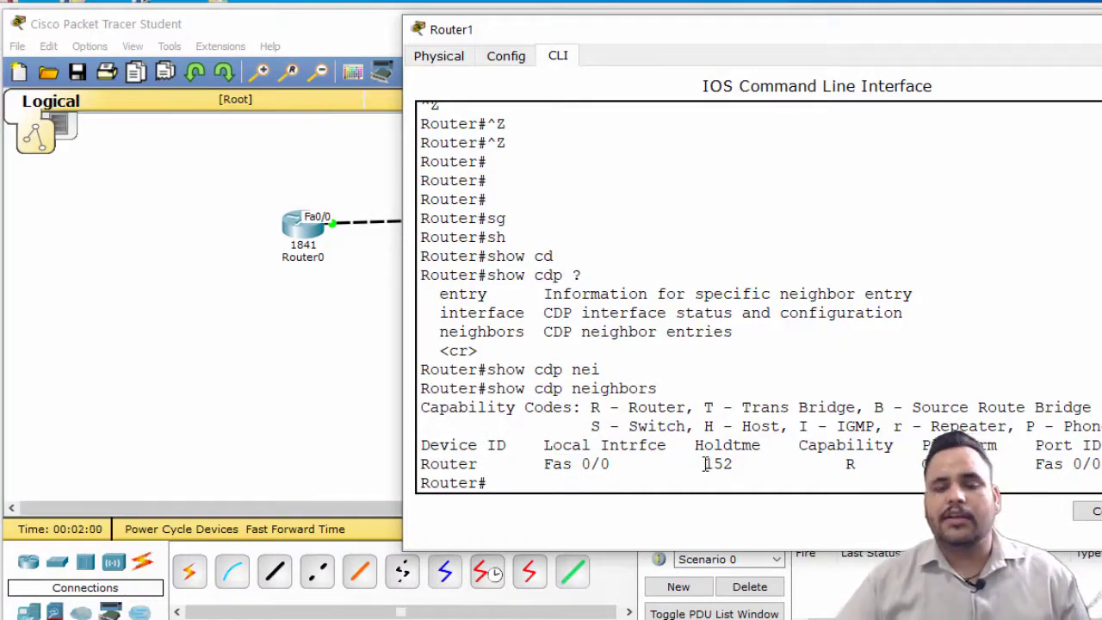
left_click_drag(704, 463, 741, 463)
left_click(760, 448)
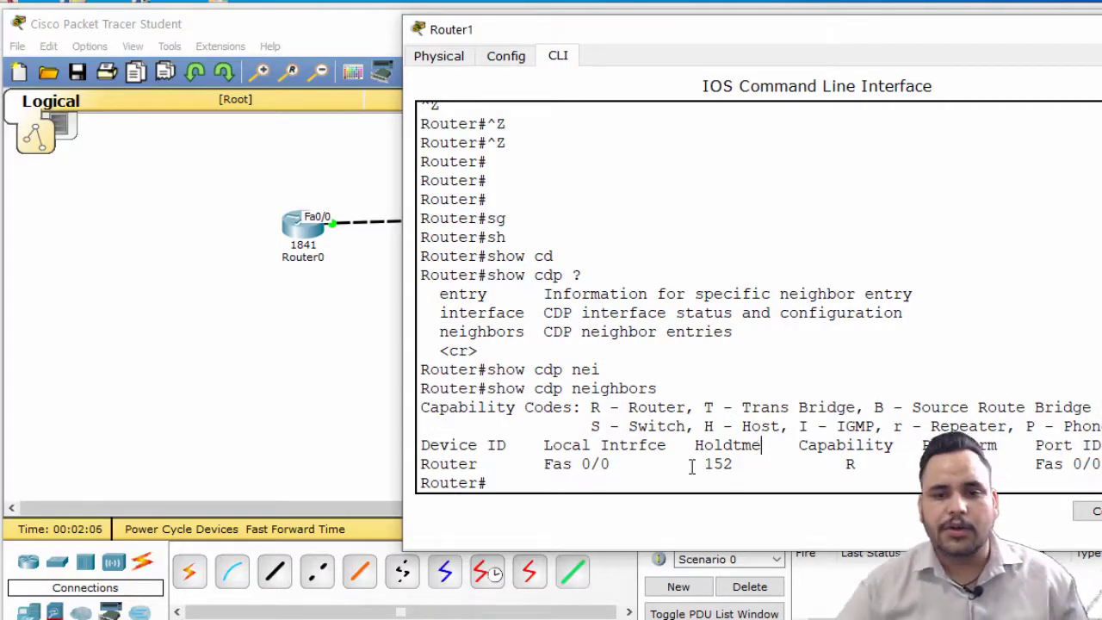
left_click_drag(691, 464, 748, 463)
left_click(840, 388)
Step: Edit the recalled show cdp neighbors command into show cdp interface and run it
key("Up")
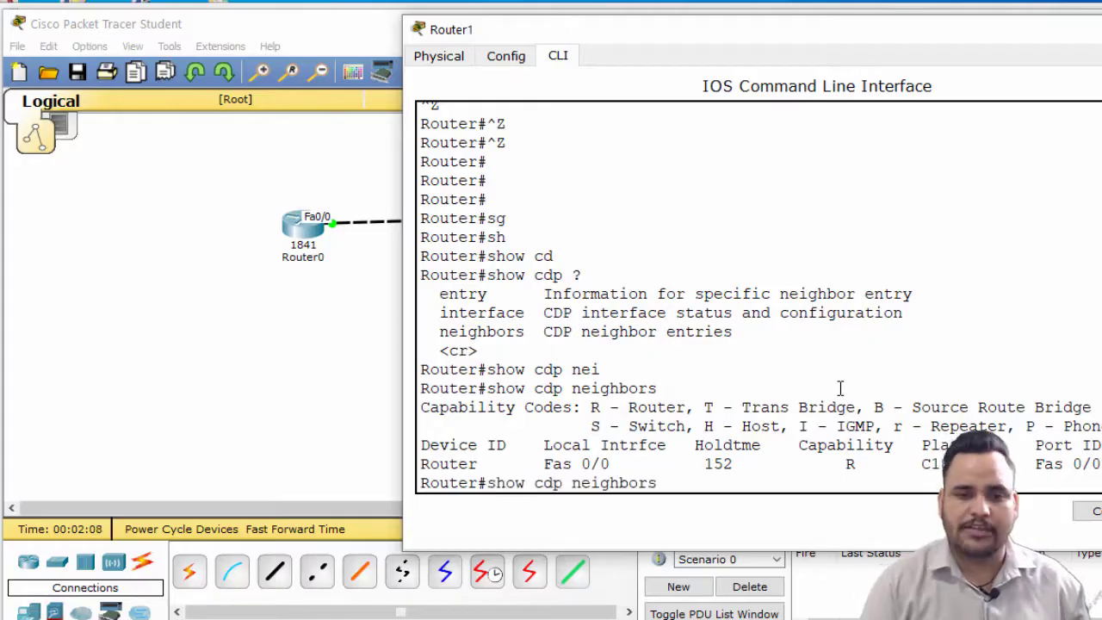
key("Up")
key("Down")
key("BackSpace")
key("BackSpace")
key("BackSpace")
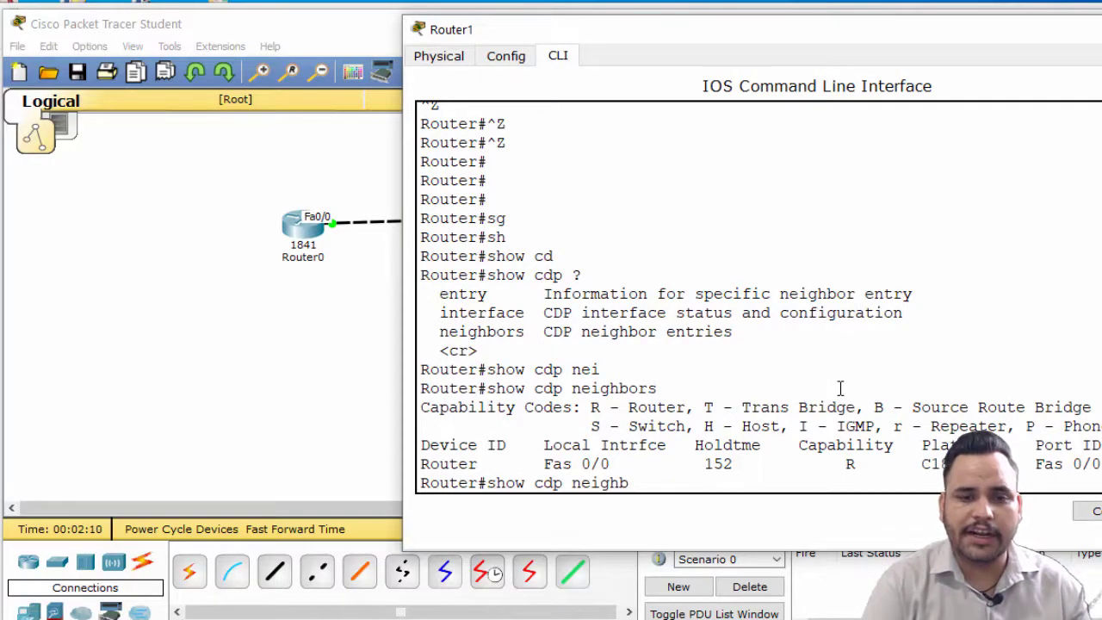
key("BackSpace")
key("BackSpace")
key("BackSpace")
key("BackSpace")
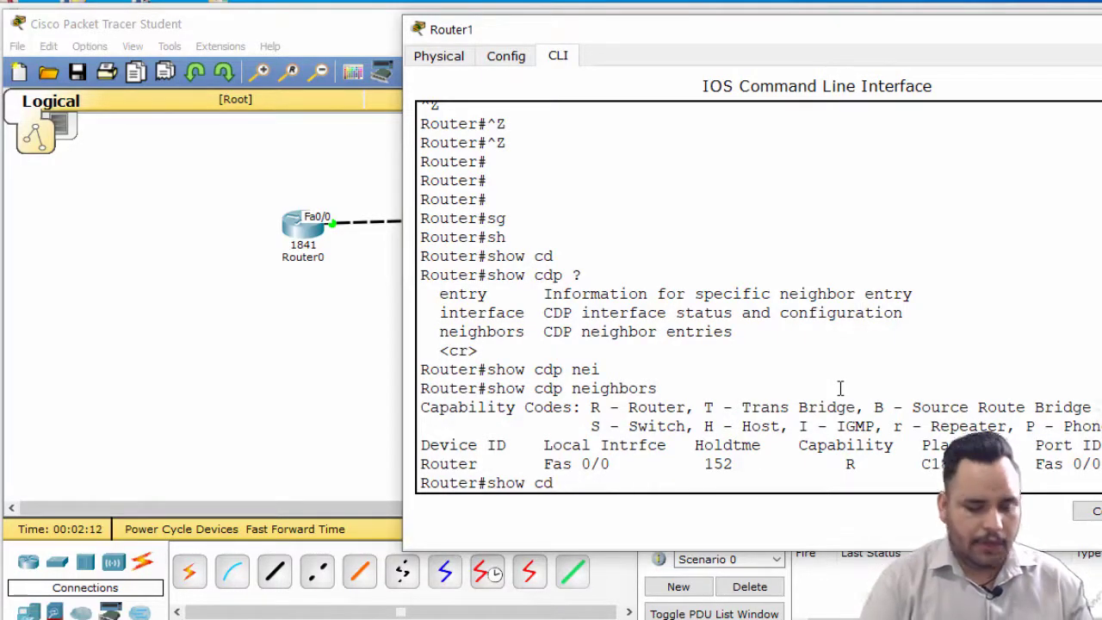
type("p inter")
key("Tab")
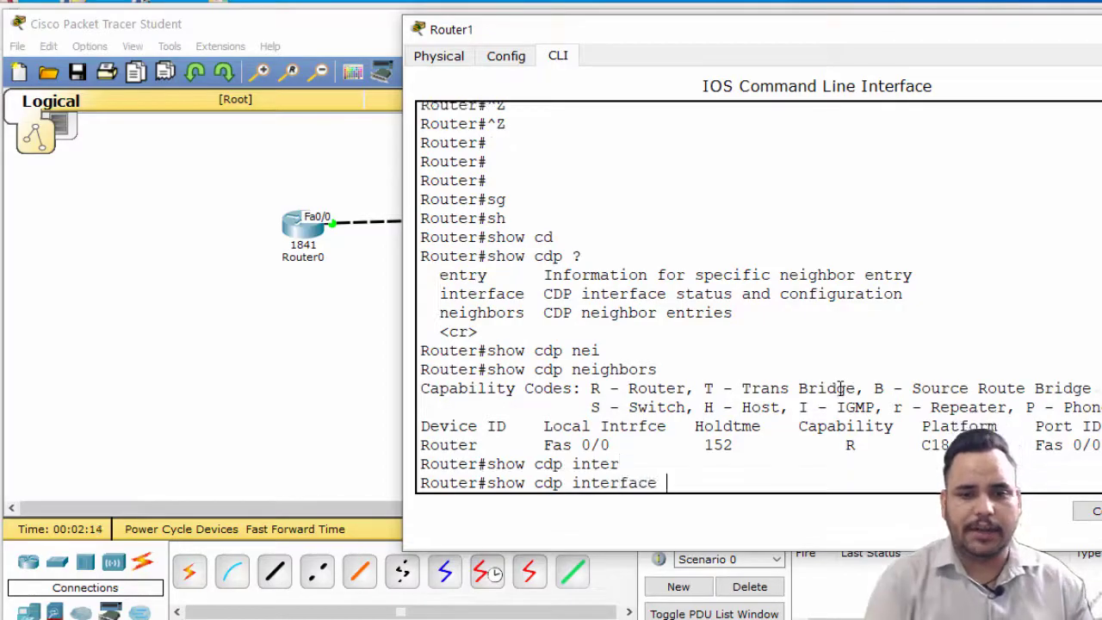
key("Return")
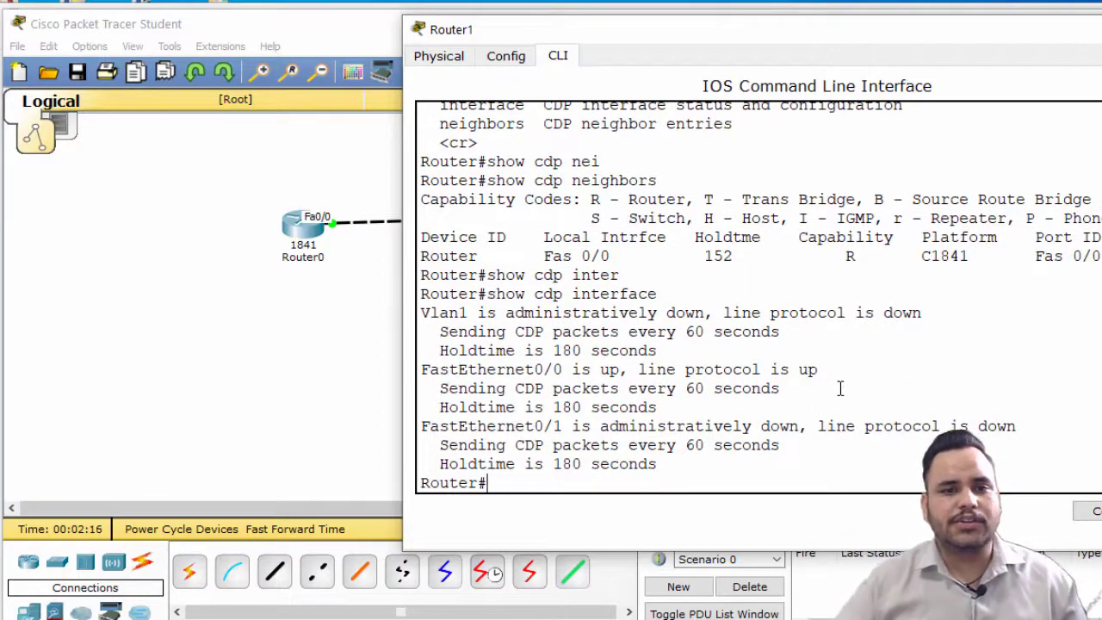
Step: Highlight the 60-second send interval, 180-second holdtime and FastEthernet0/0 up status
left_click_drag(441, 332, 802, 327)
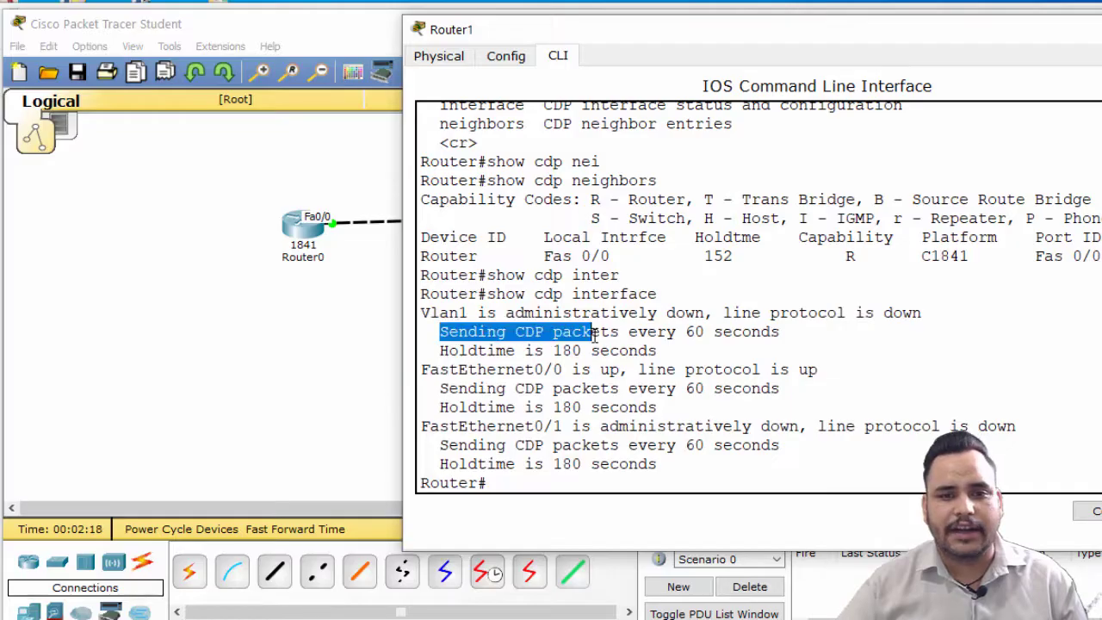
left_click(671, 340)
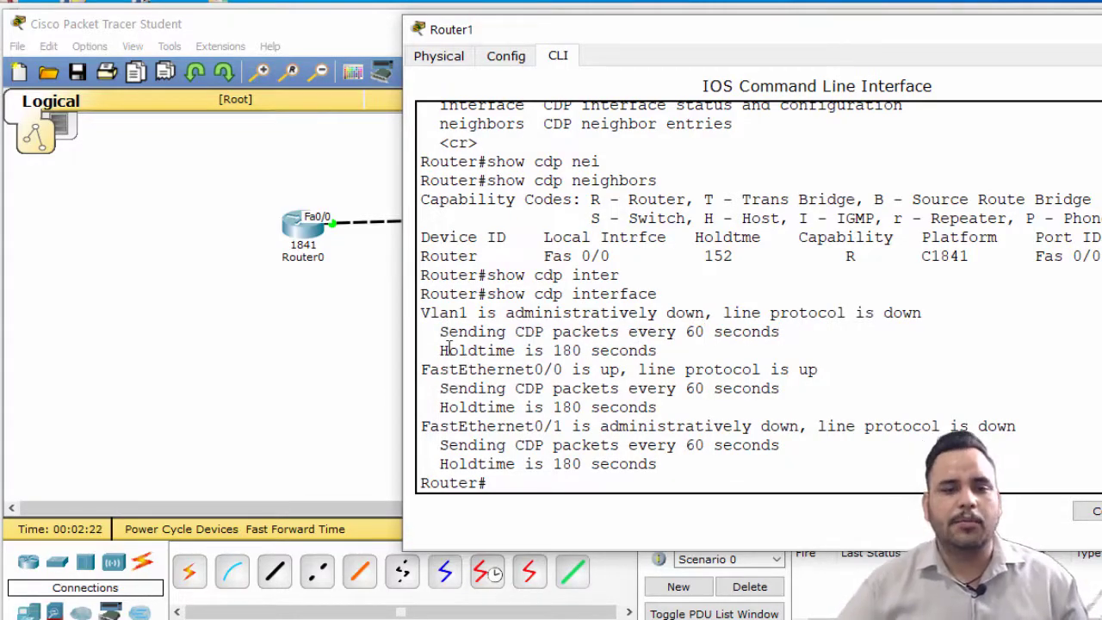
left_click_drag(443, 351, 619, 351)
left_click(607, 372)
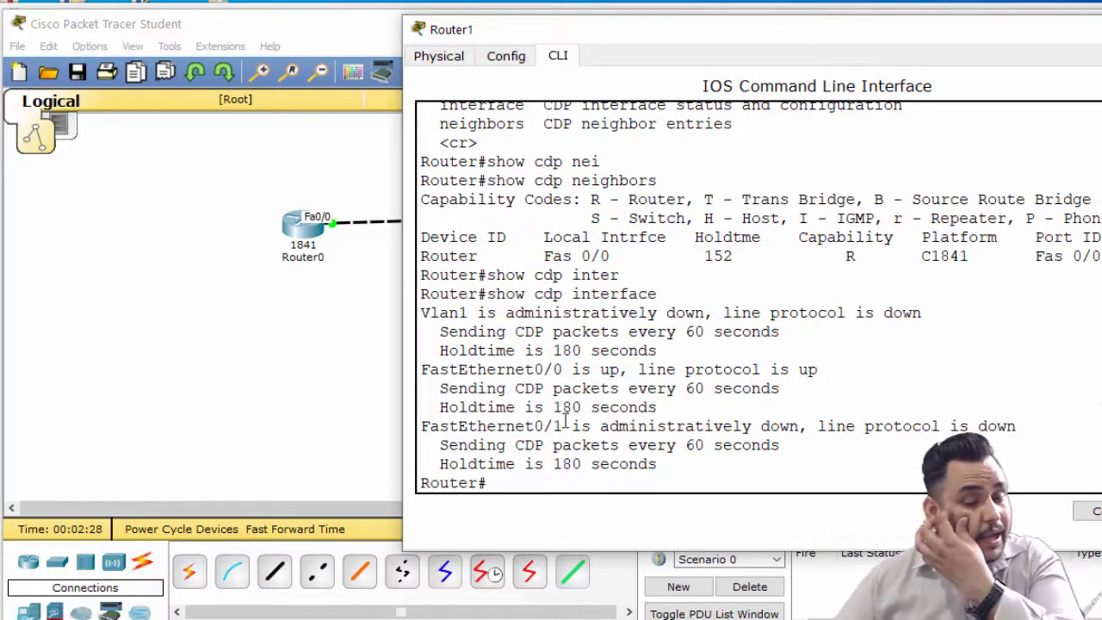
left_click_drag(478, 370, 832, 354)
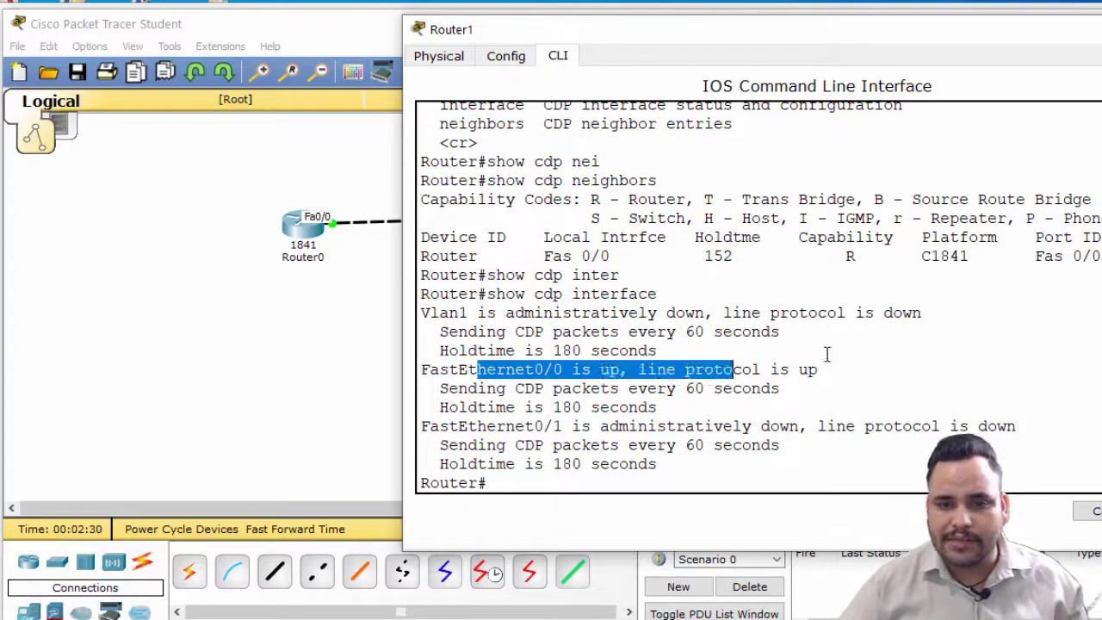
Step: Run show cdp entry * on Router1 to list full neighbor details
type("sh c")
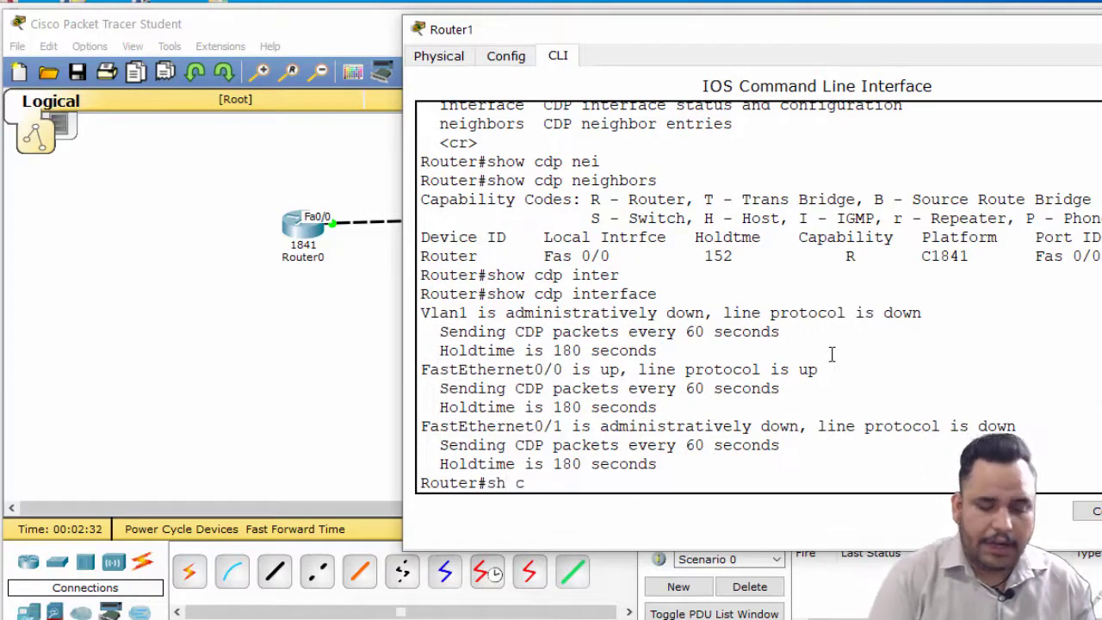
key("Tab")
type("dp")
key("Tab")
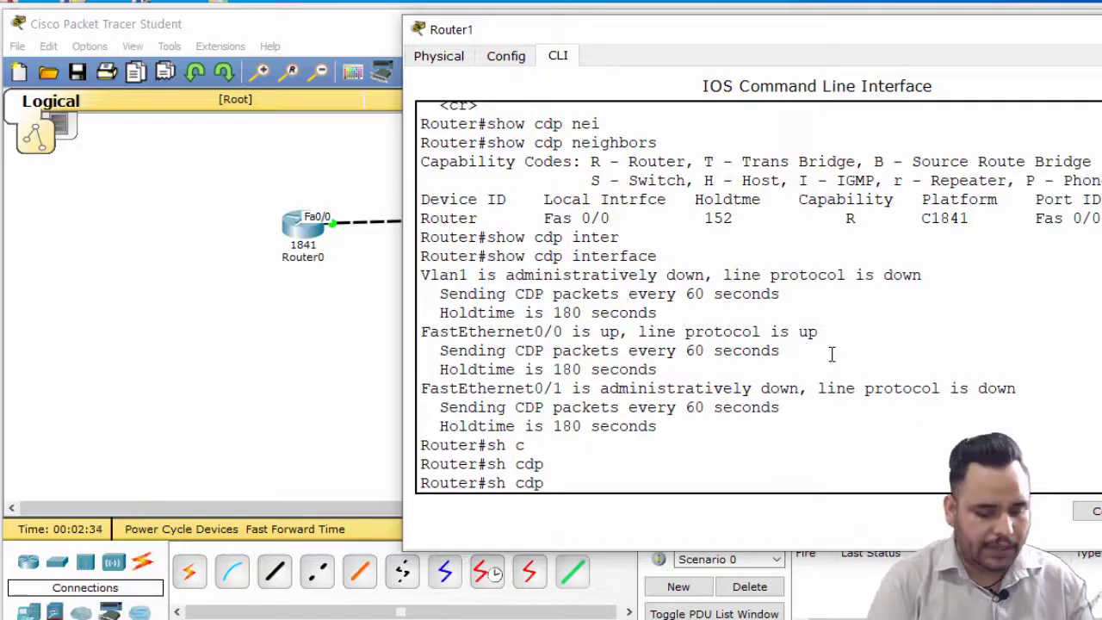
type("en")
key("Tab")
key("Return")
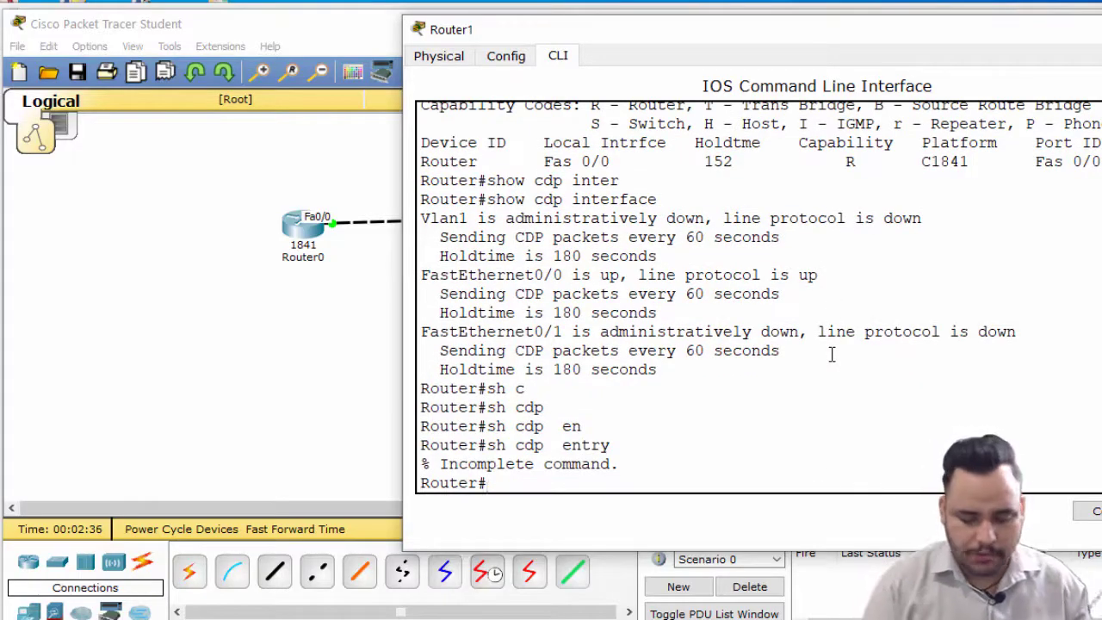
key("Up")
type("*")
key("Return")
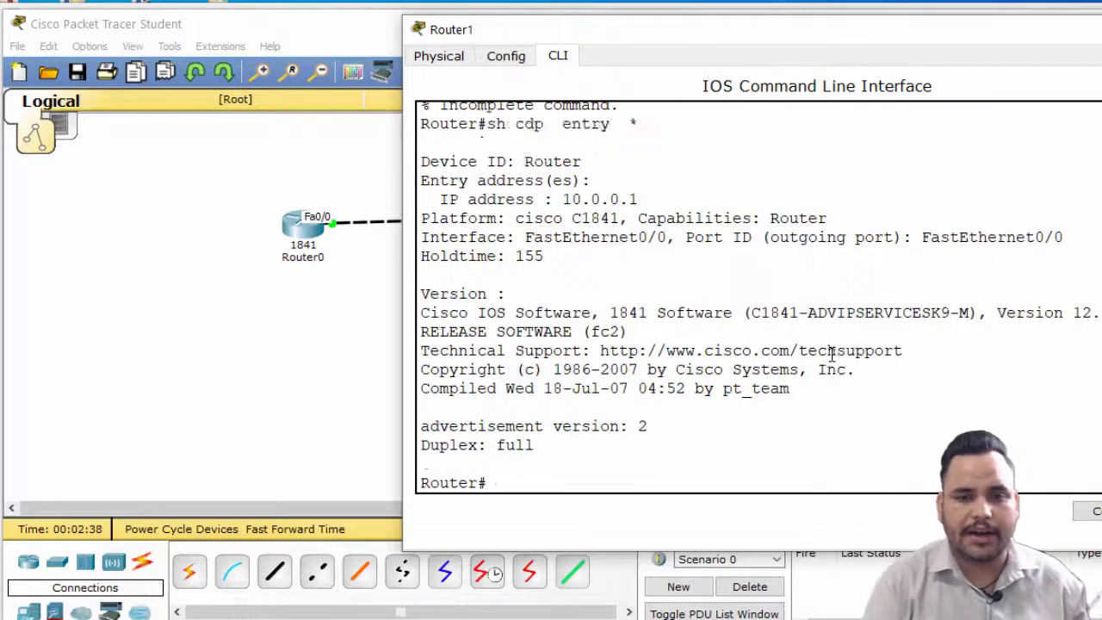
key("Return")
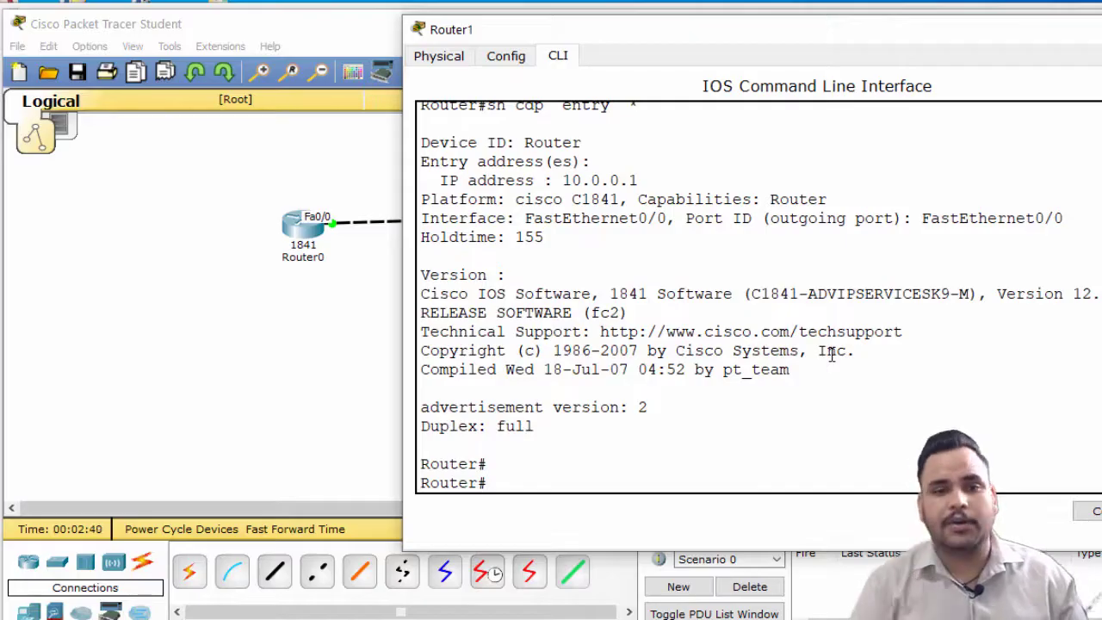
Step: Highlight the advertisement version, duplex, 1841 IOS release and neighbor IP 10.0.0.1
left_click_drag(450, 407, 515, 426)
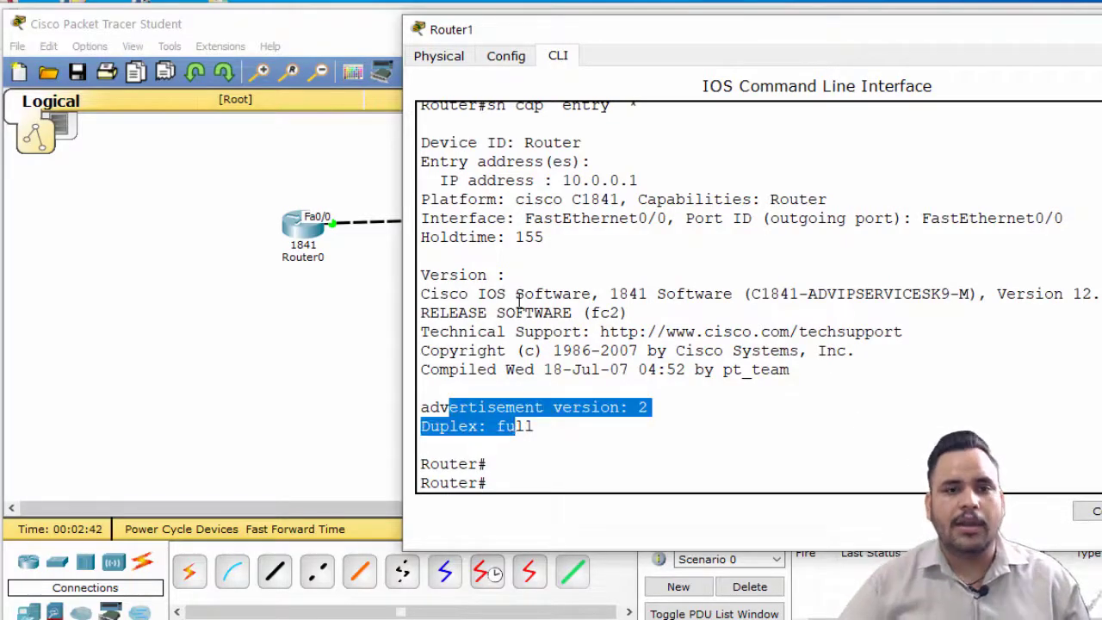
left_click(523, 292)
left_click_drag(429, 275, 515, 294)
left_click(598, 293)
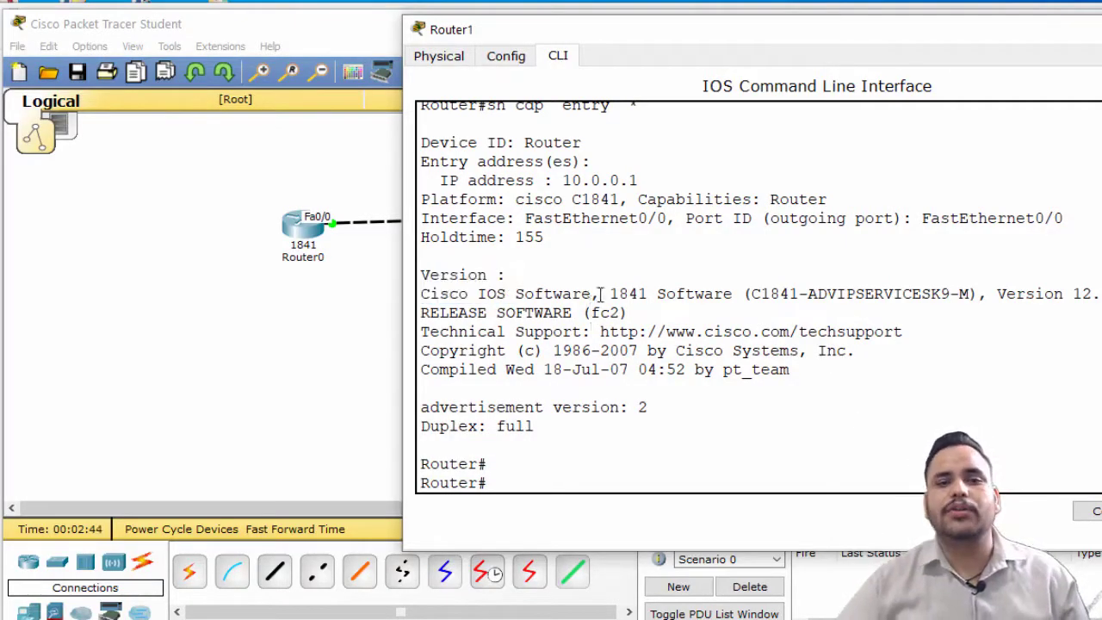
left_click_drag(584, 294, 627, 312)
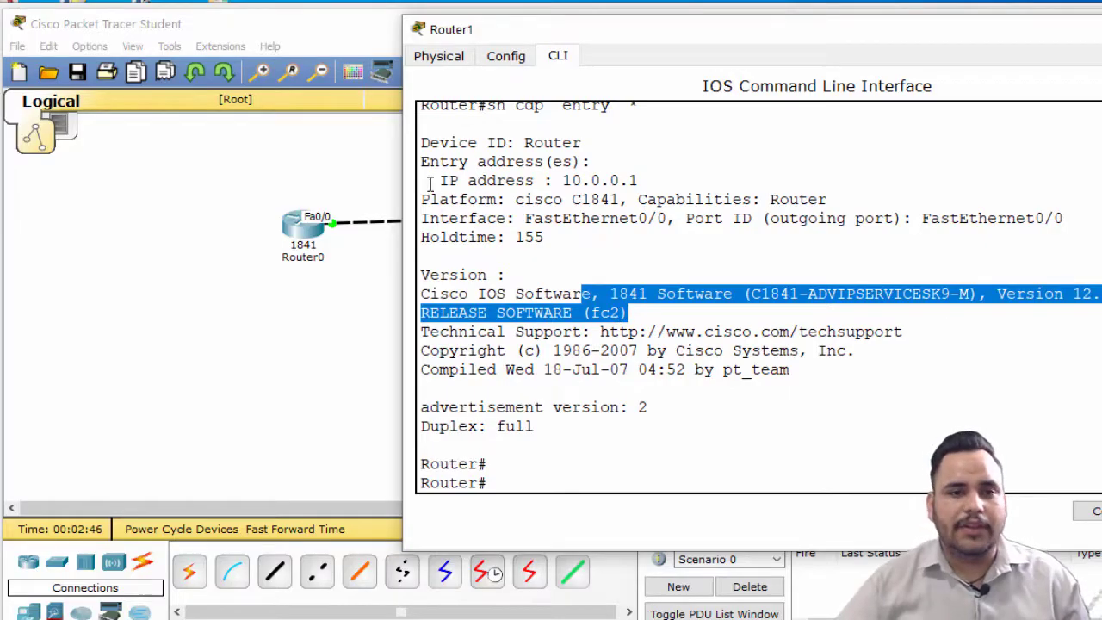
left_click_drag(430, 181, 1081, 205)
left_click(572, 199)
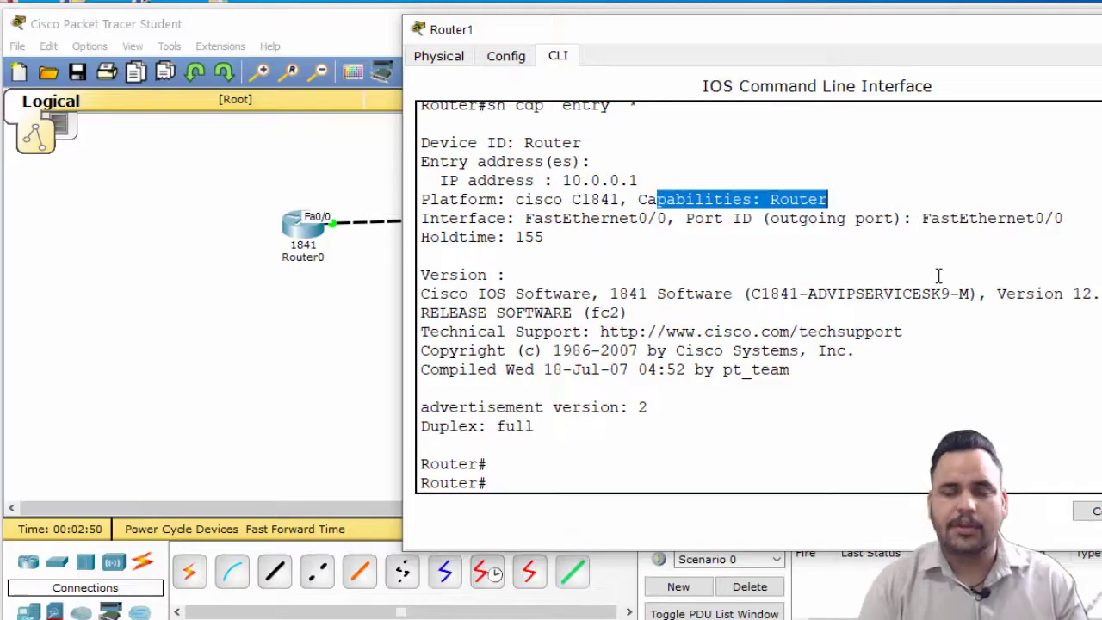